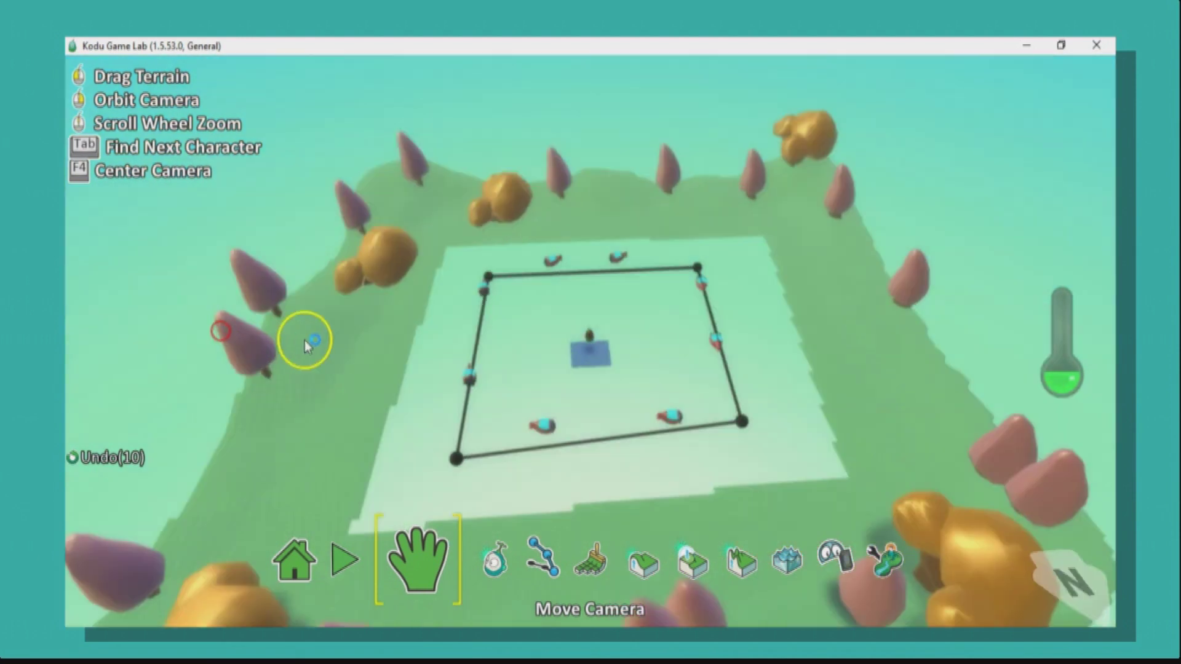
- Zoom and orbit the camera to look down on the arena
scroll(615, 379, "down", 3)
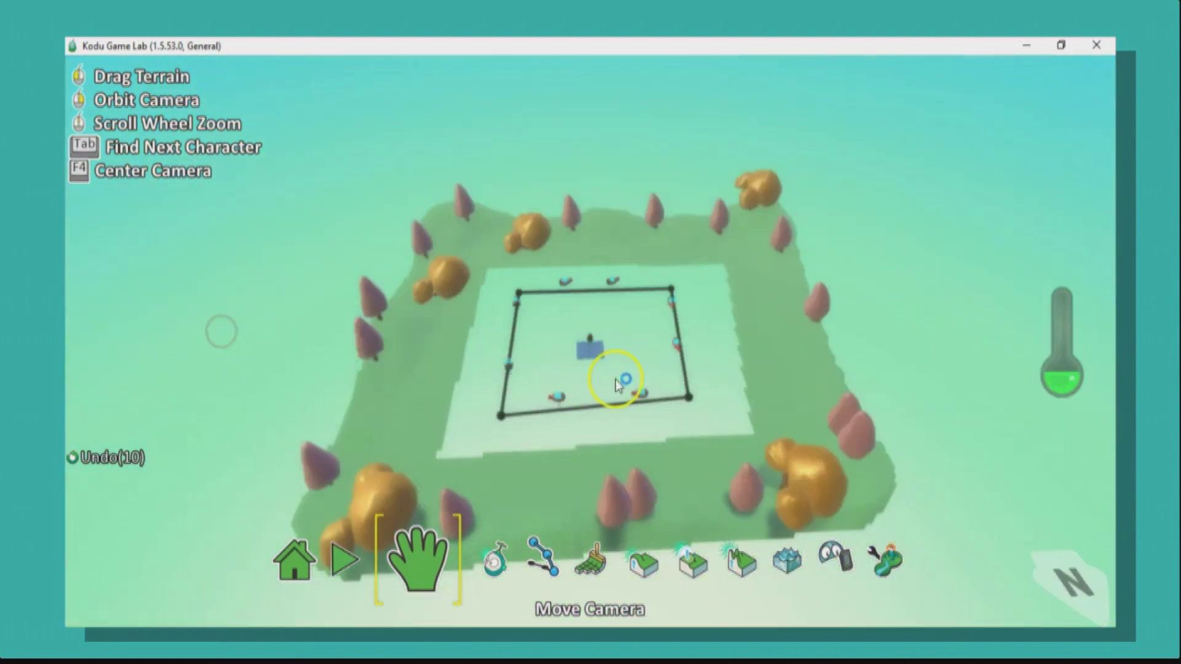
right_click_drag(615, 379, 604, 354)
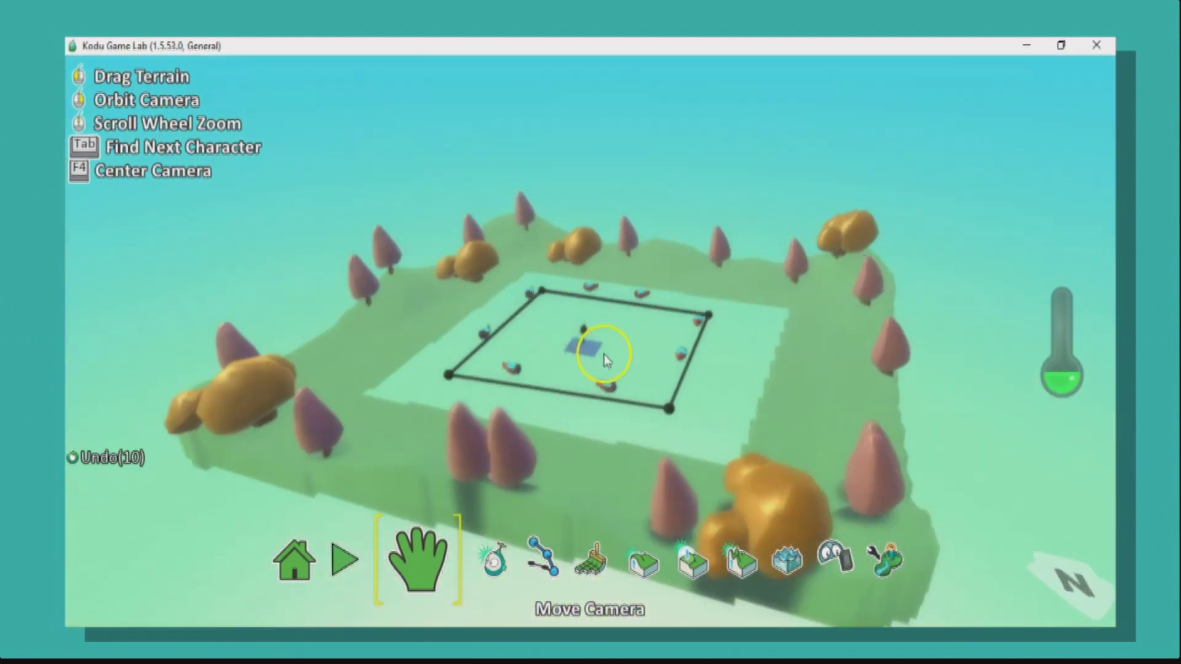
scroll(604, 354, "up", 2)
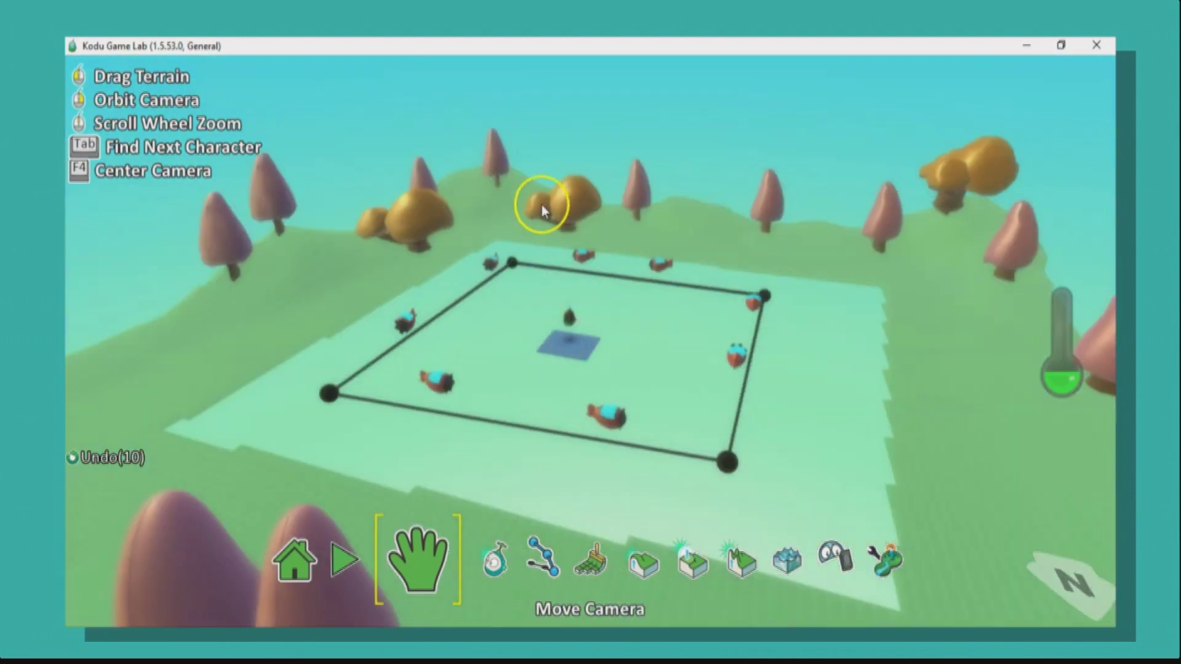
scroll(737, 326, "up", 2)
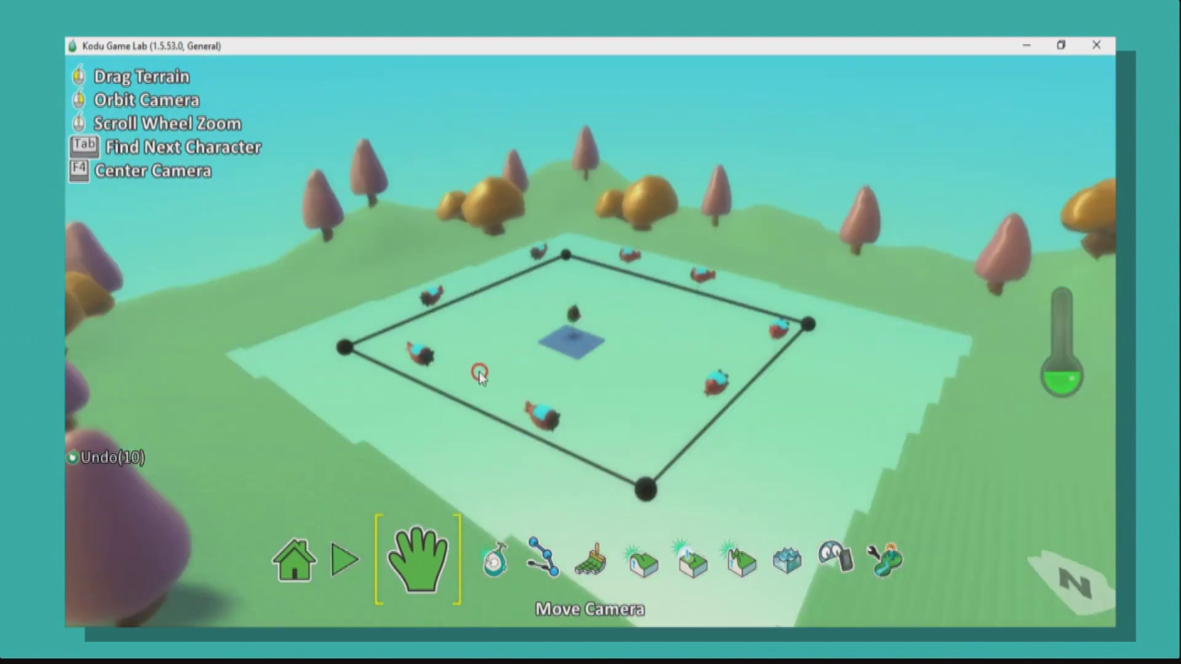
mouse_move(480, 374)
right_mouse_down()
mouse_move(601, 409)
mouse_move(546, 359)
mouse_move(611, 388)
right_mouse_up()
scroll(546, 360, "up", 2)
scroll(555, 373, "up", 2)
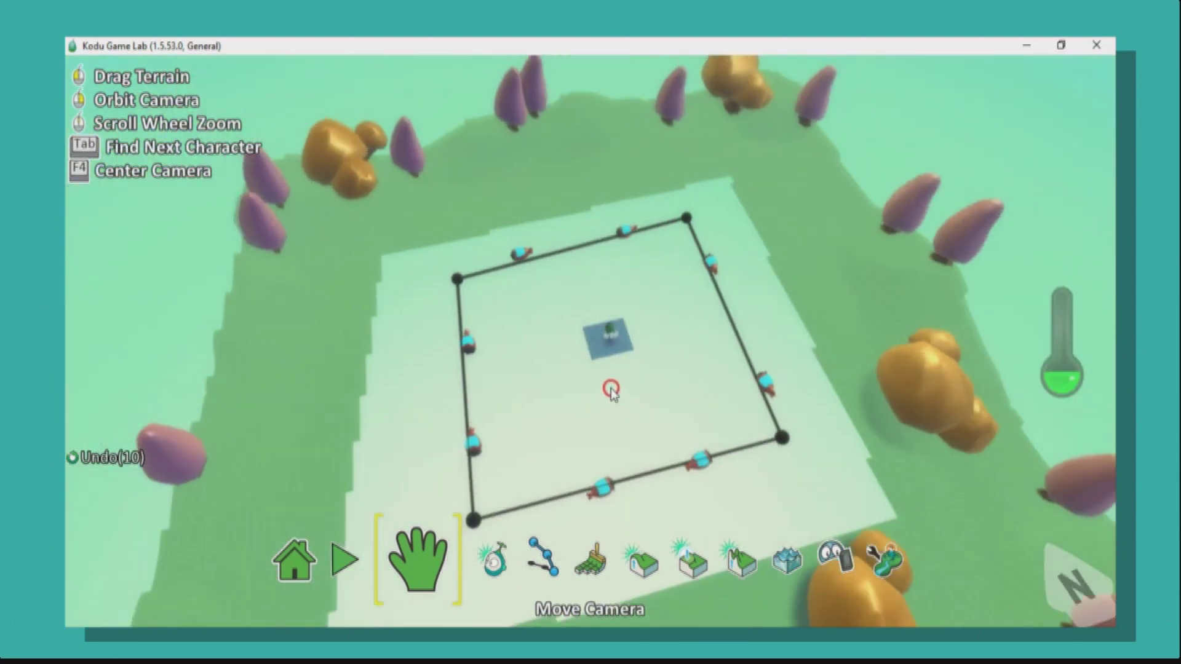
scroll(612, 379, "up", 3)
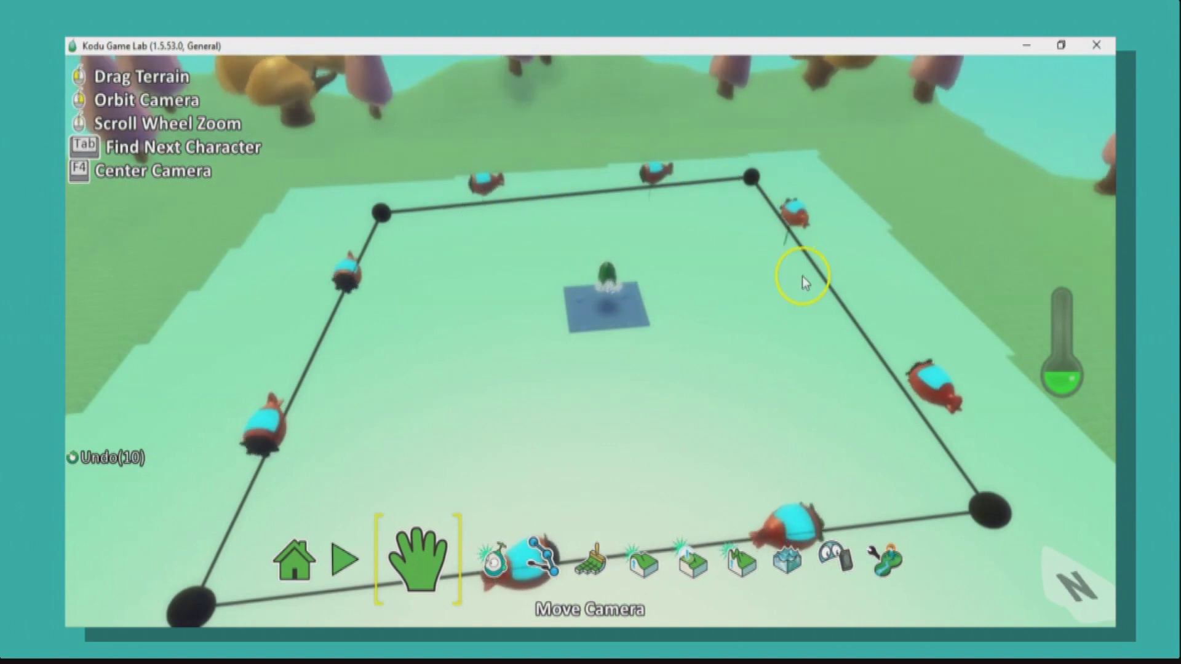
scroll(802, 275, "down", 3)
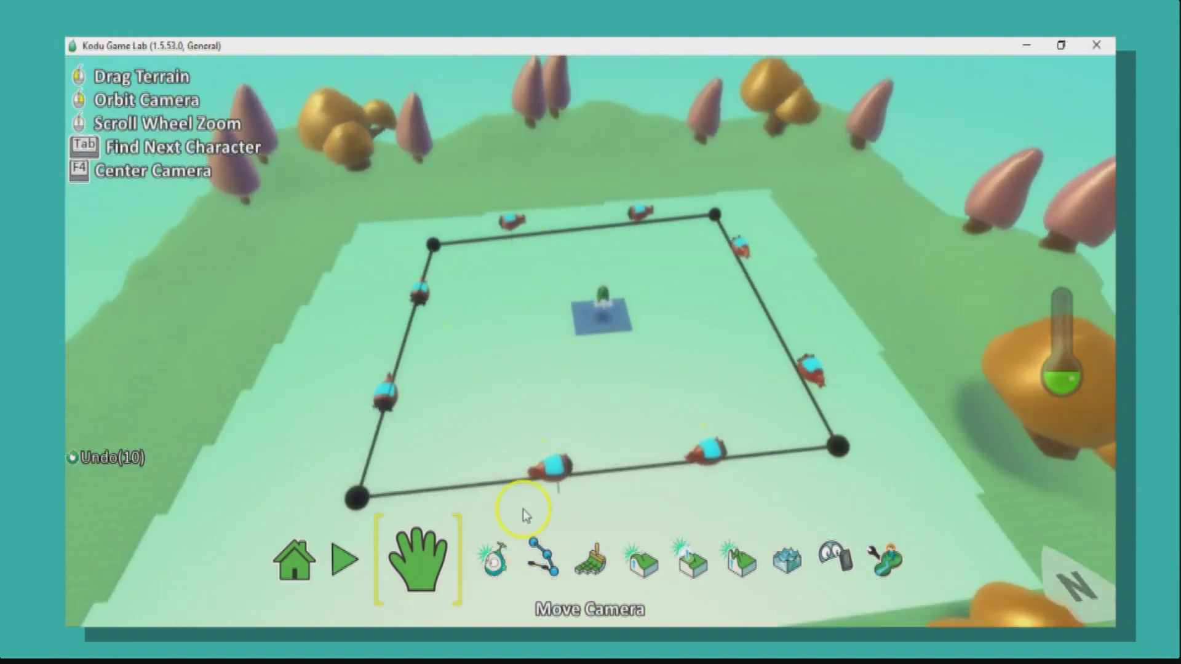
- Play the game, shoot at the blimps, then return to editing and view the arena from above
left_click(346, 559)
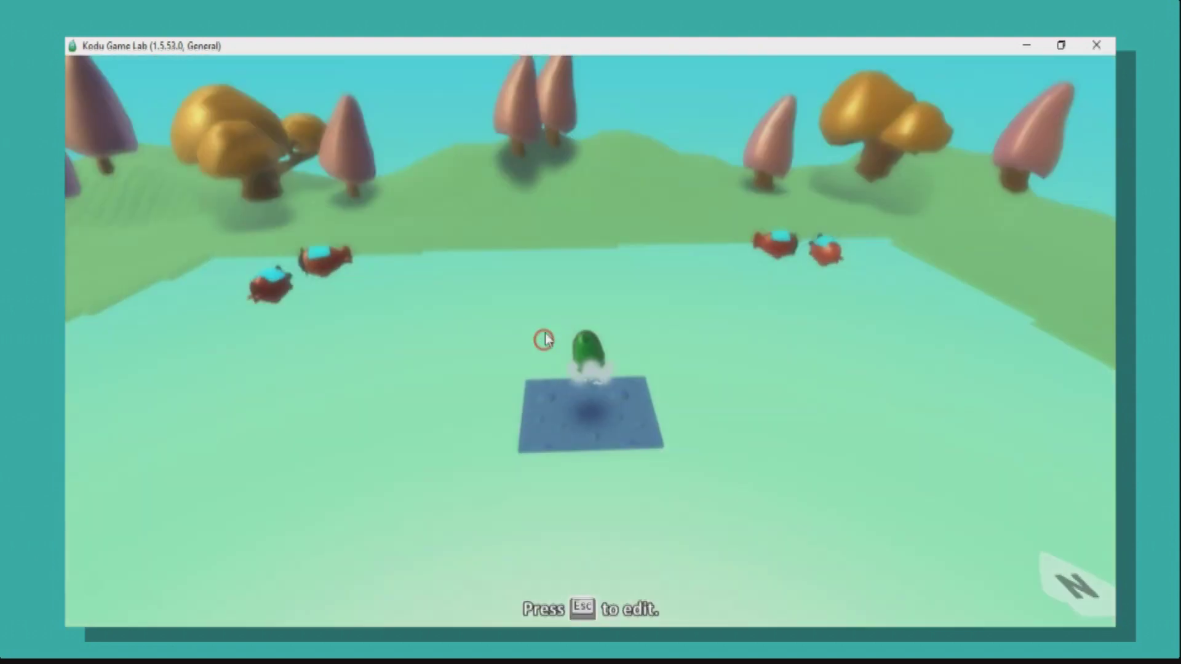
left_click(548, 324)
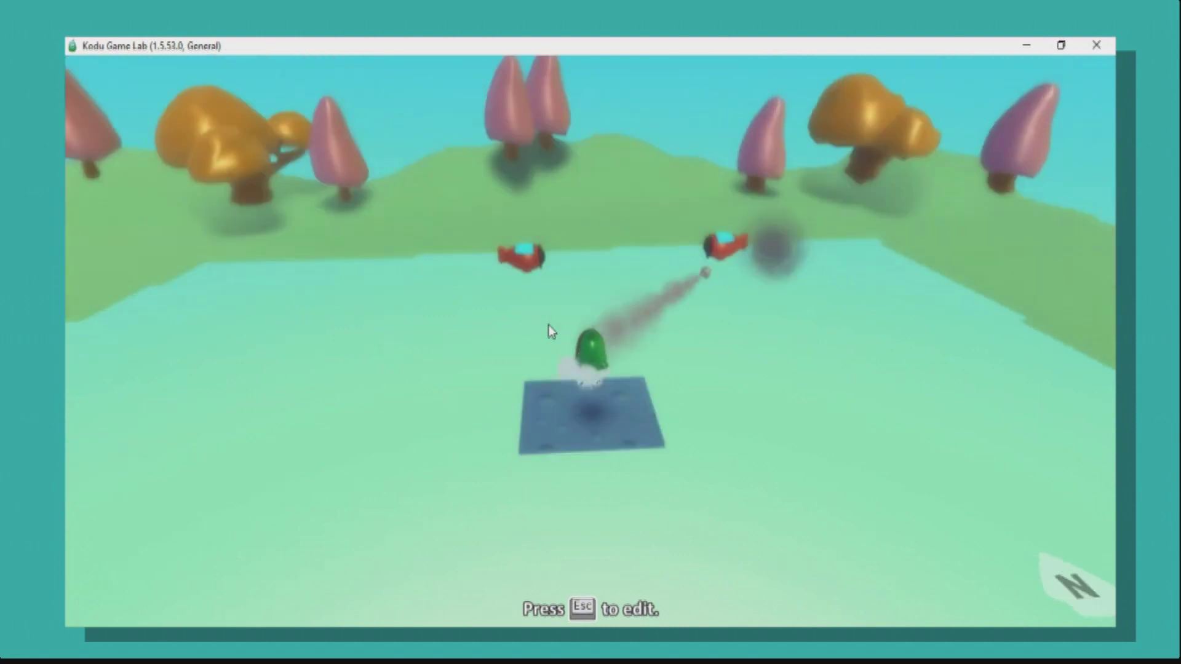
key("Escape")
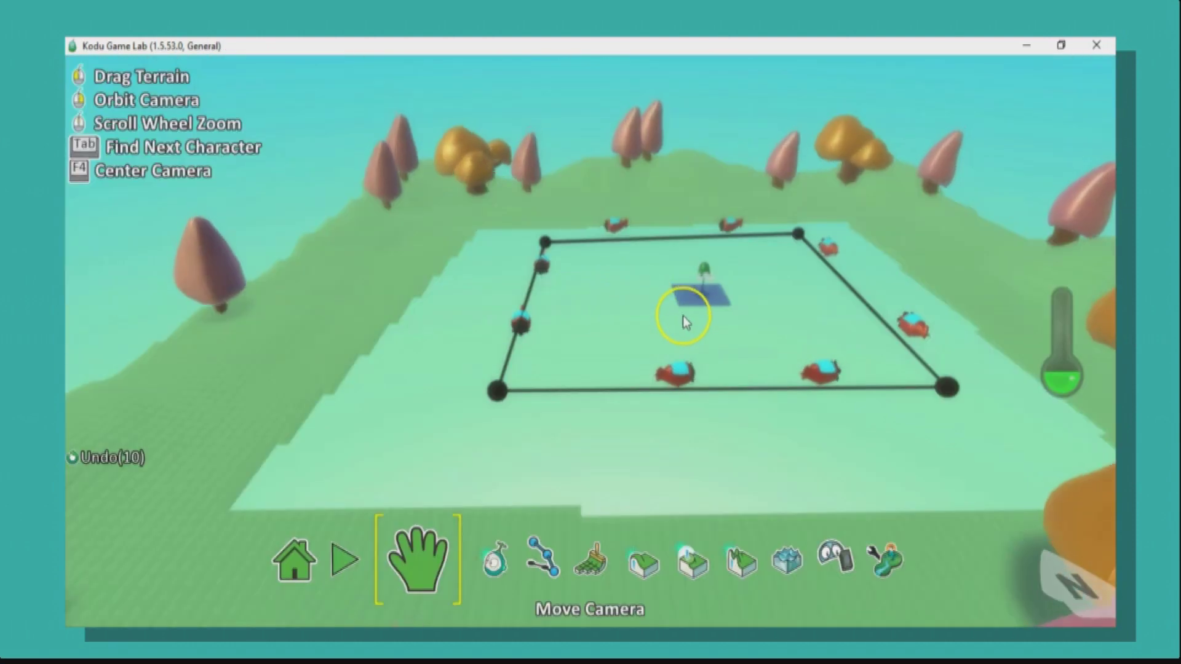
scroll(696, 309, "down", 2)
scroll(699, 272, "down", 2)
right_click_drag(730, 264, 621, 304)
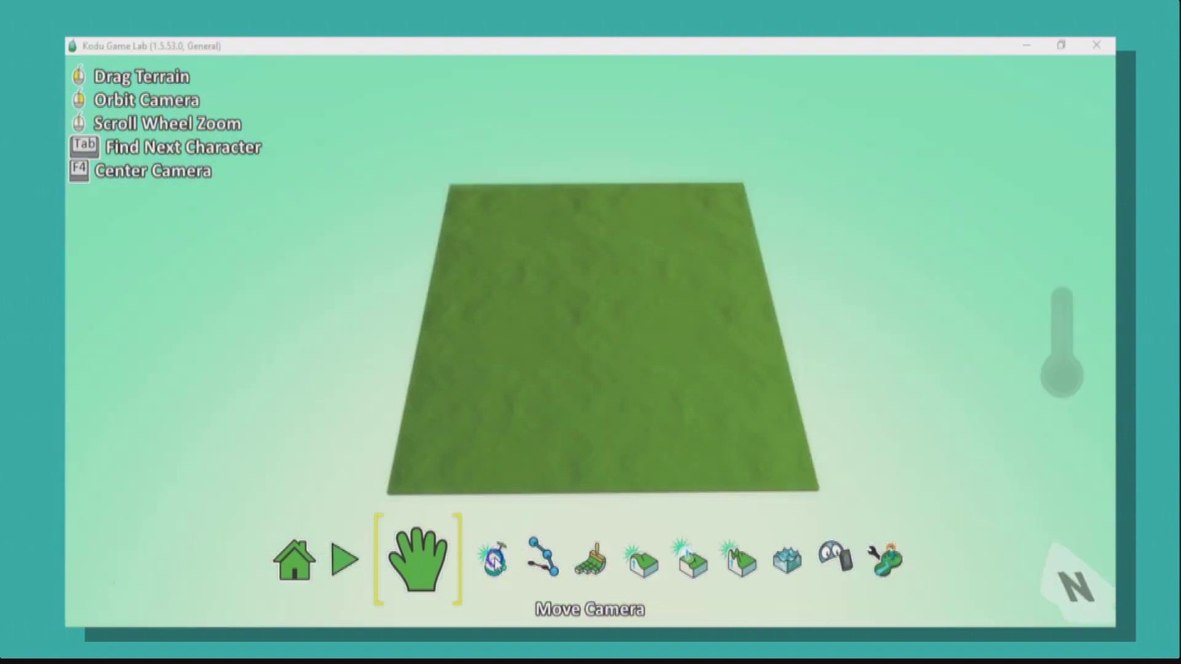
- Add a Kodu character to the grass terrain
left_click(494, 563)
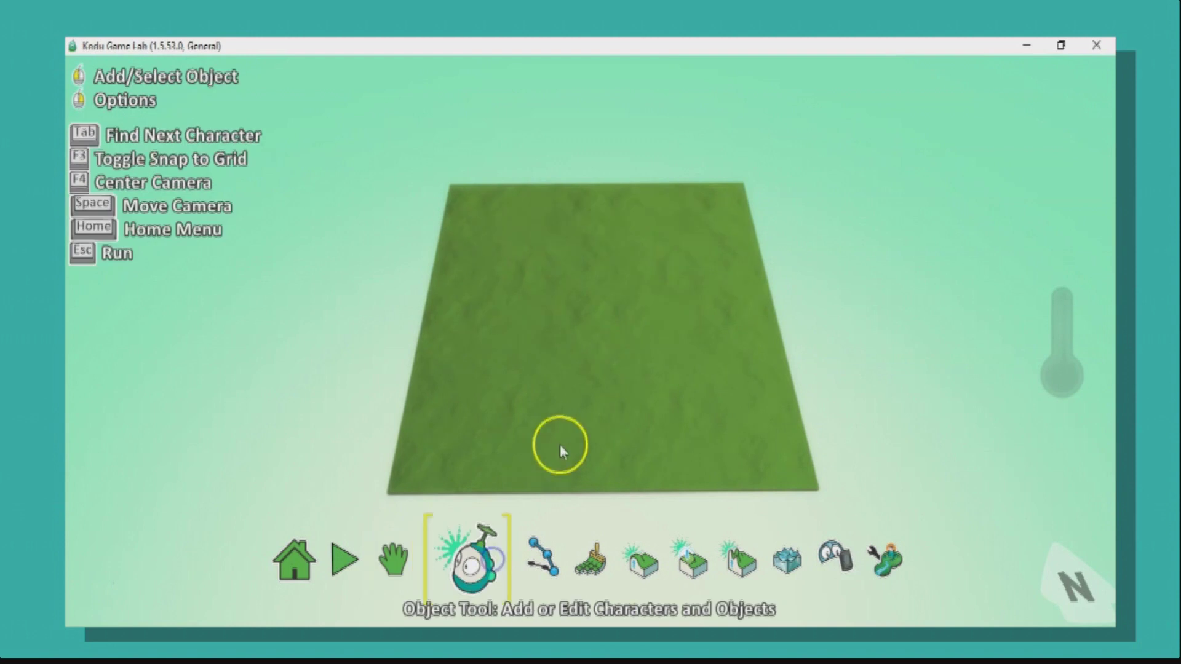
left_click(591, 306)
left_click(679, 282)
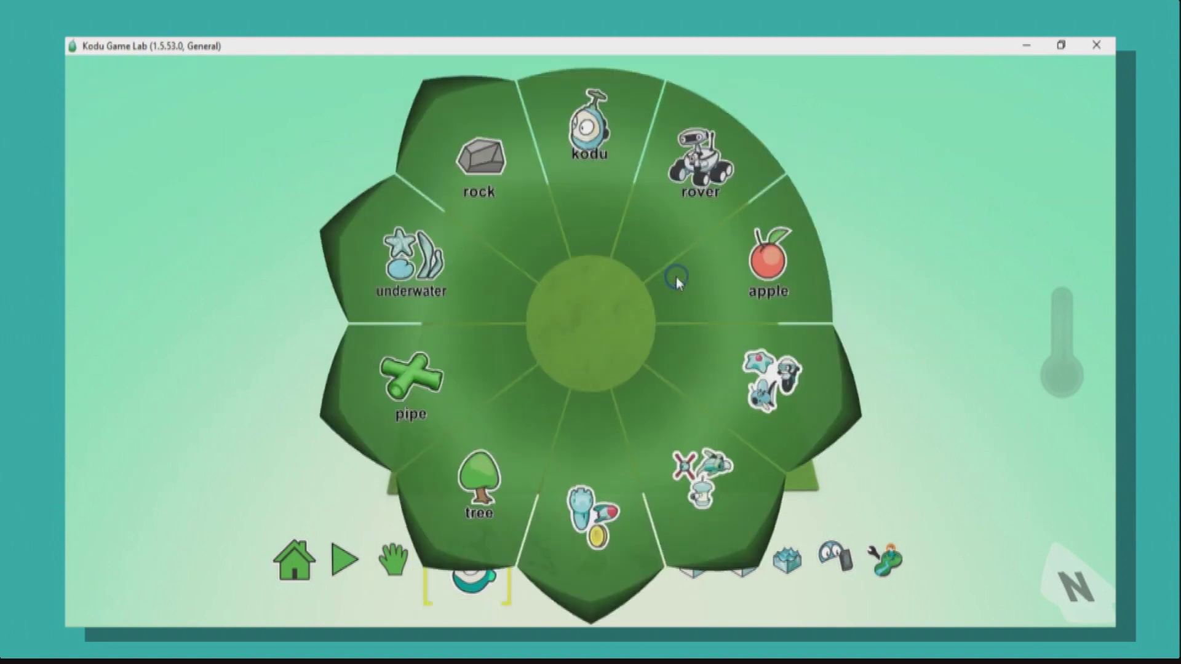
left_click(589, 126)
key("space")
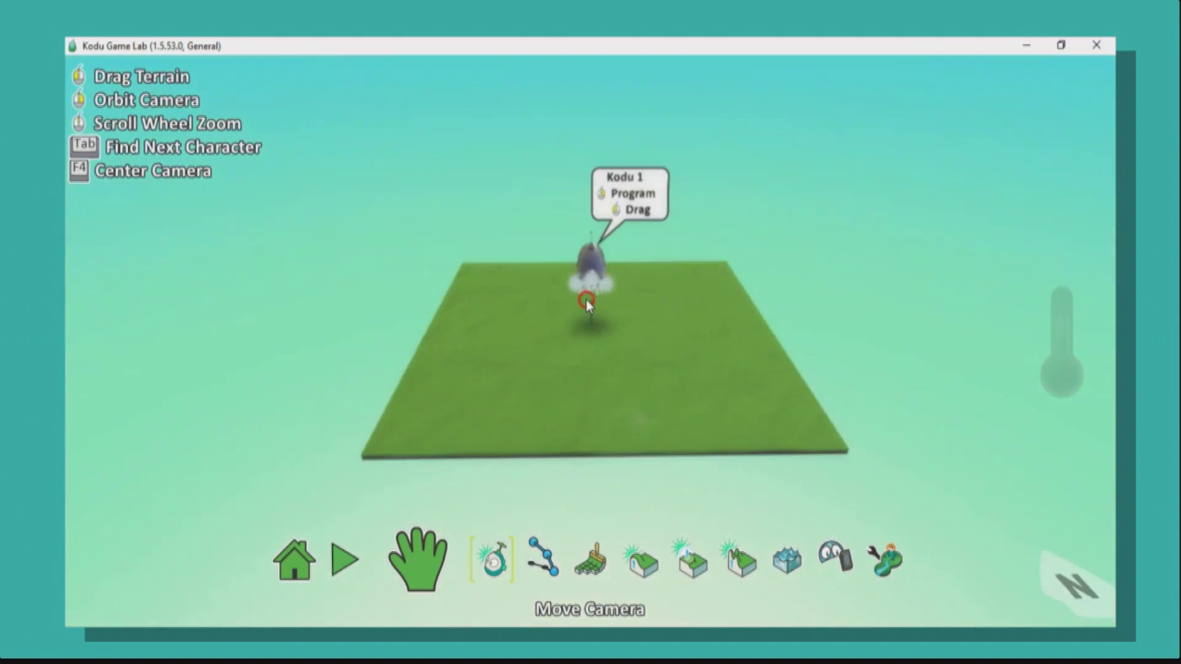
- Open the new Kodu character's programming editor
right_click_drag(626, 294, 585, 300)
left_click(600, 291)
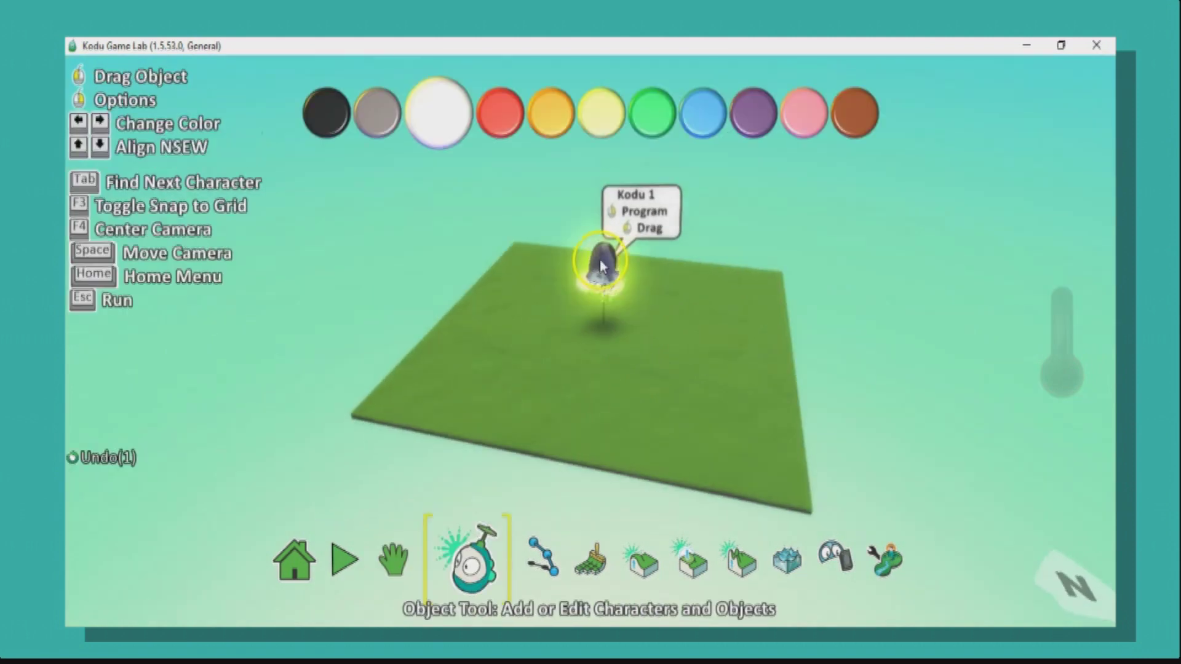
right_click(600, 291)
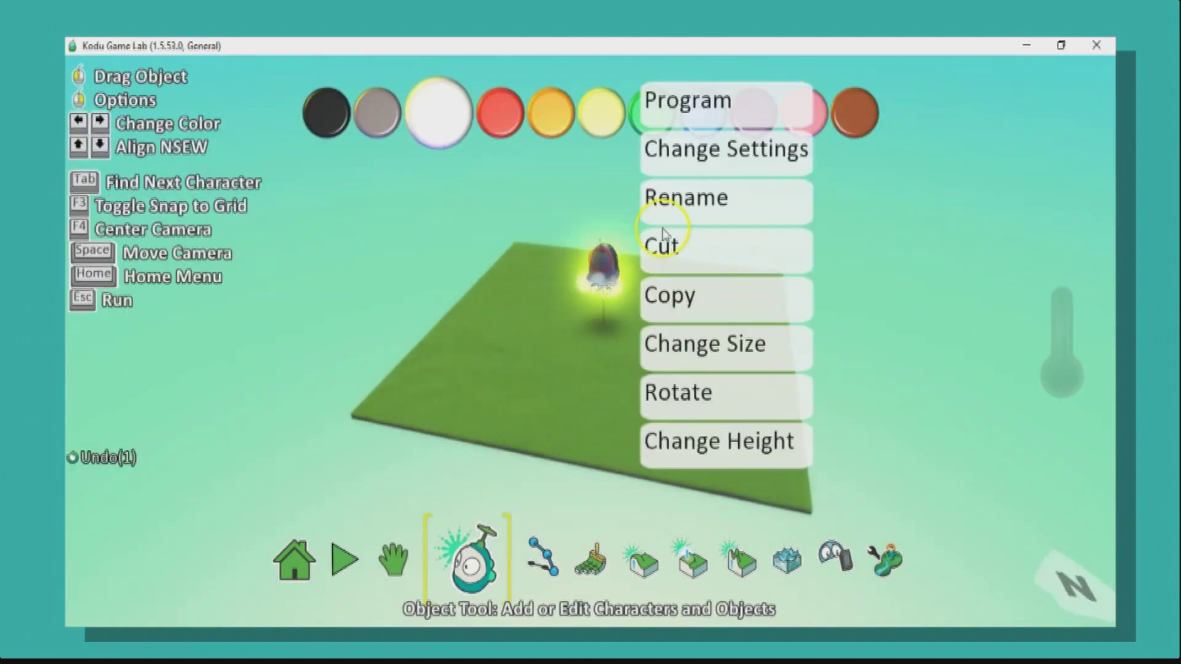
left_click(694, 108)
- Make rule 1 turn Kodu right when the Right key is pressed
left_click(418, 340)
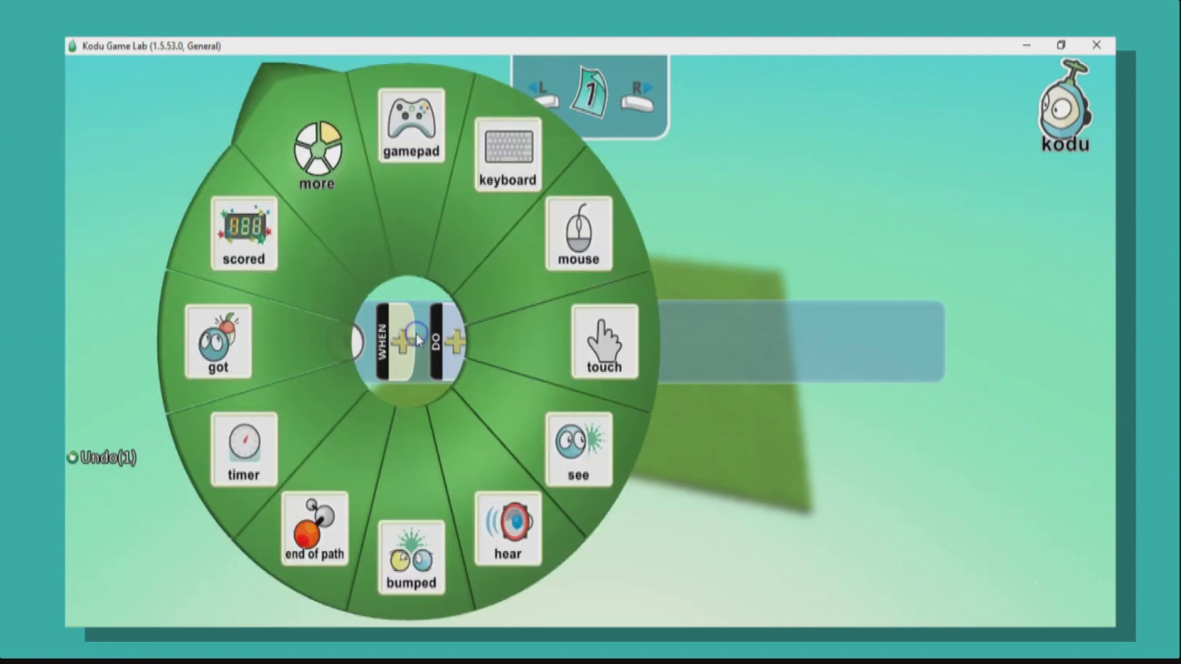
left_click(475, 213)
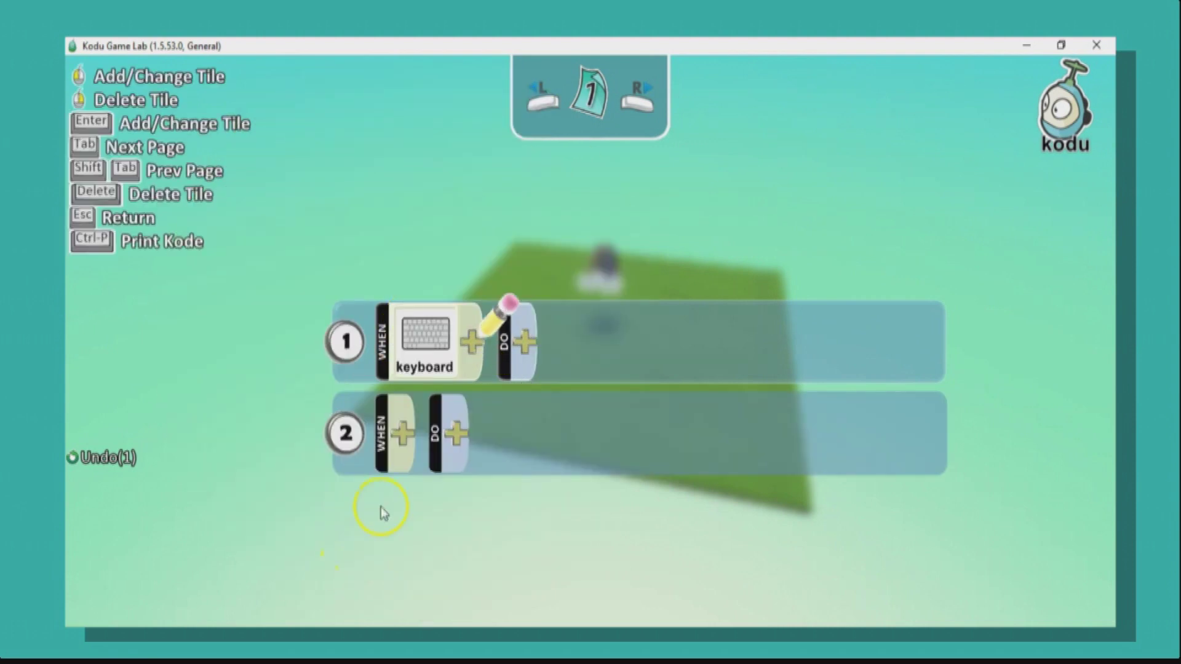
left_click(471, 342)
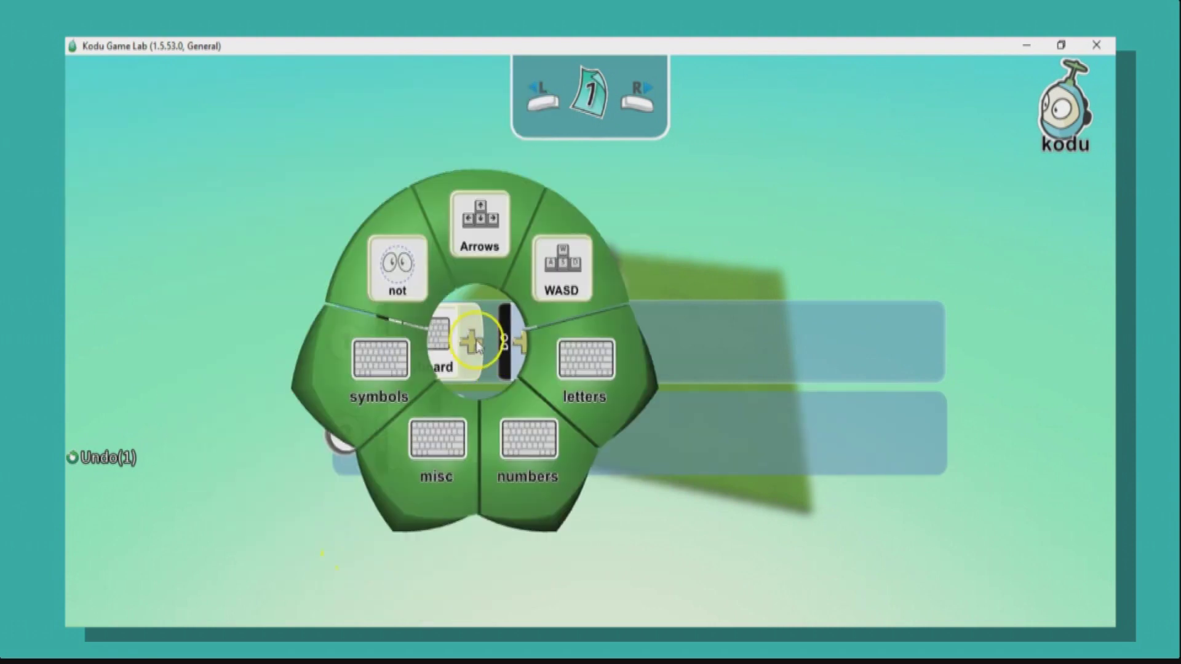
left_click(433, 471)
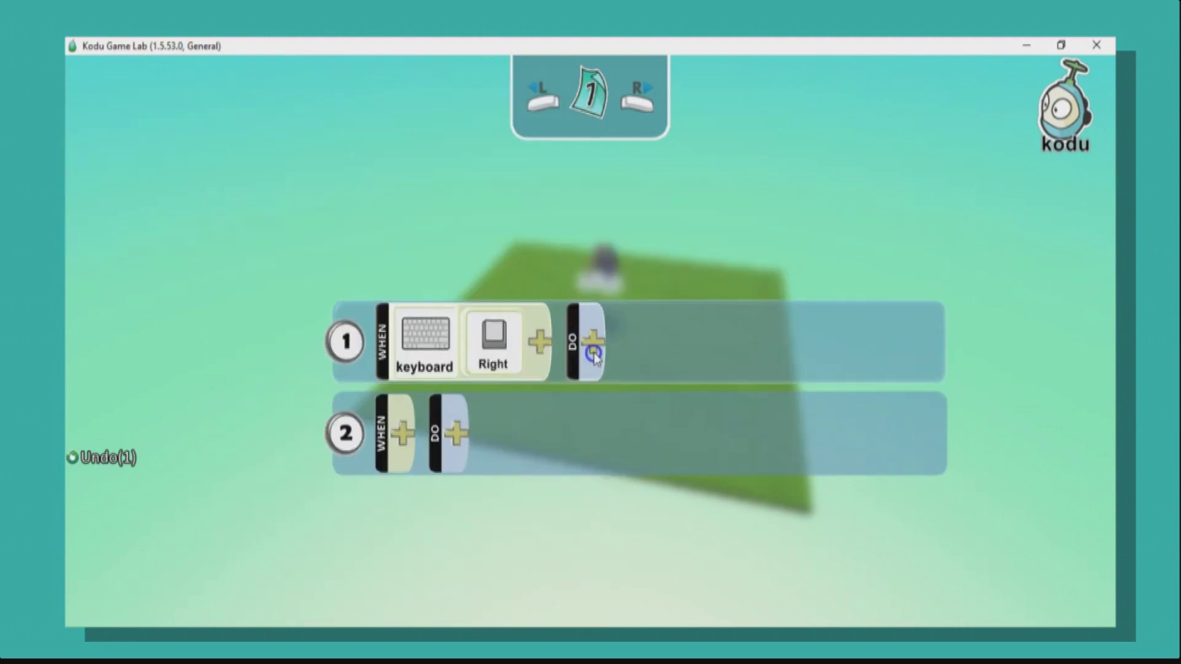
left_click(587, 341)
left_click(674, 180)
left_click(673, 182)
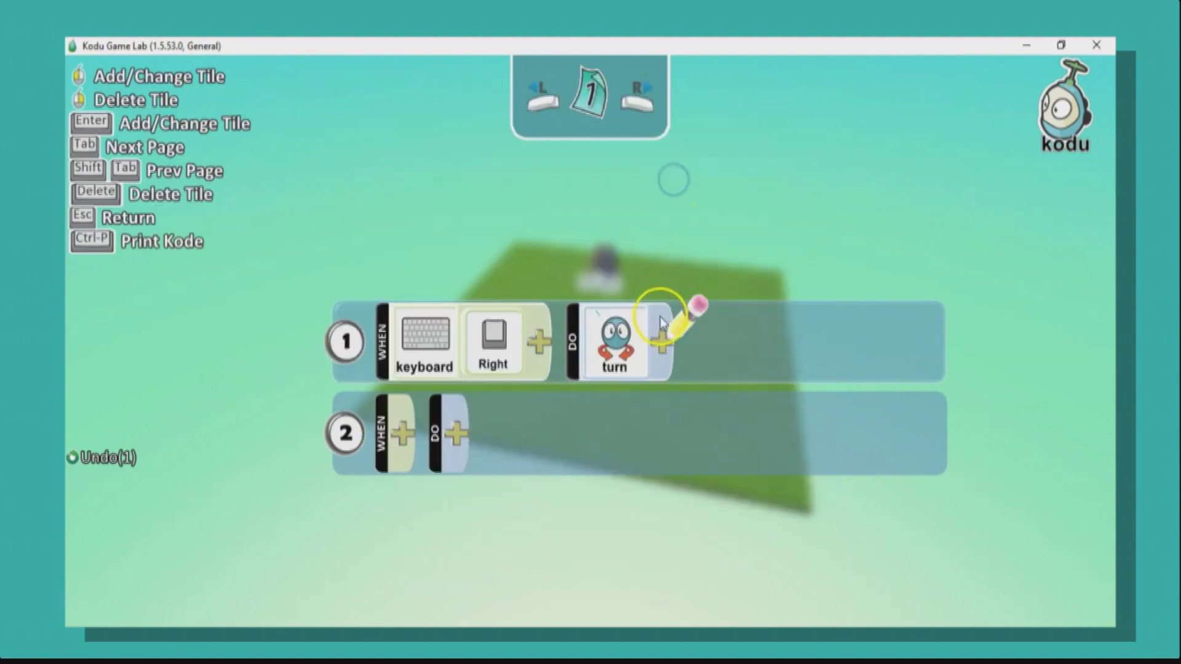
left_click(746, 314)
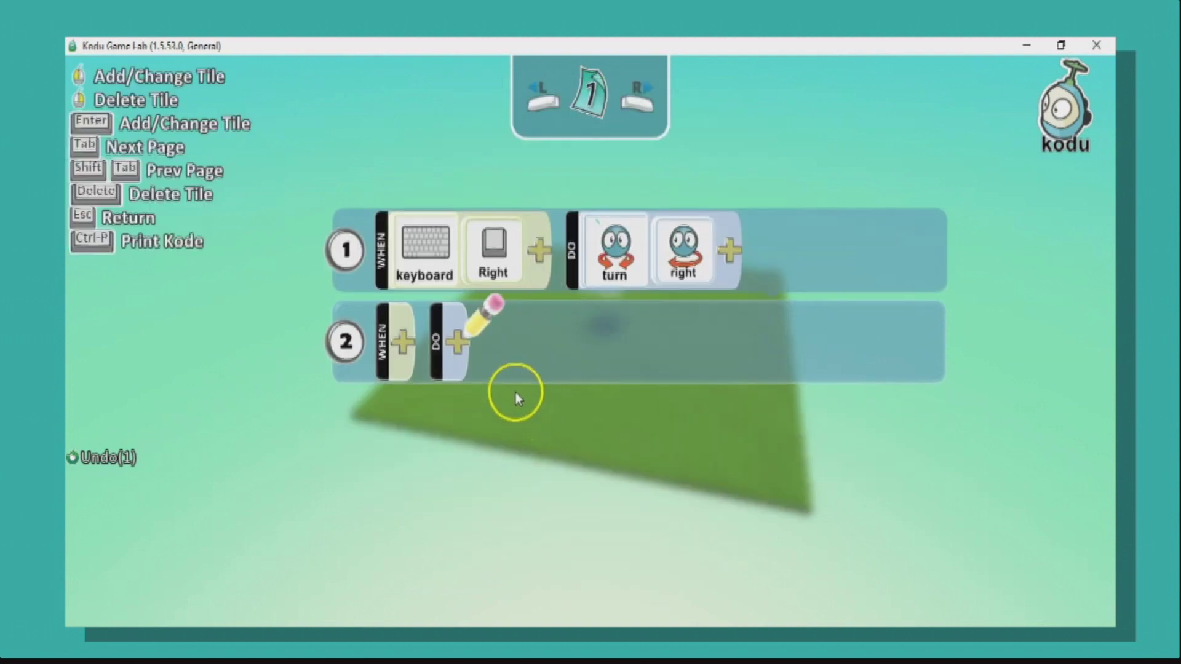
- Make rule 2 turn Kodu left when the Left key is pressed
left_click(398, 340)
left_click(509, 156)
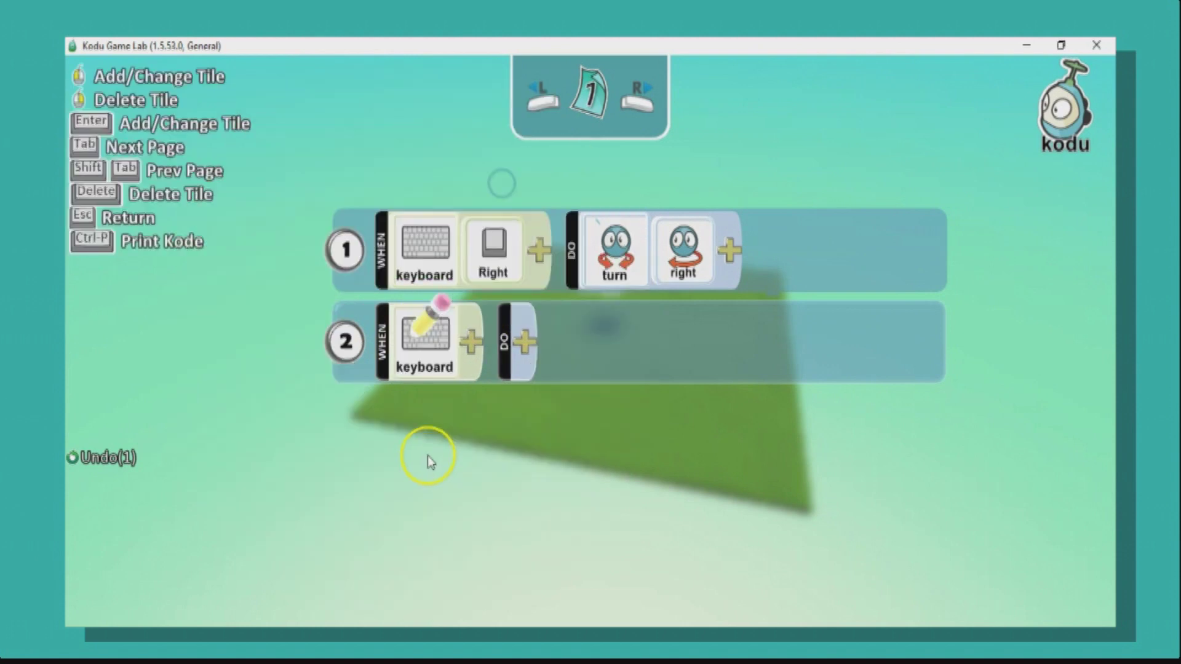
left_click(473, 342)
left_click(369, 490)
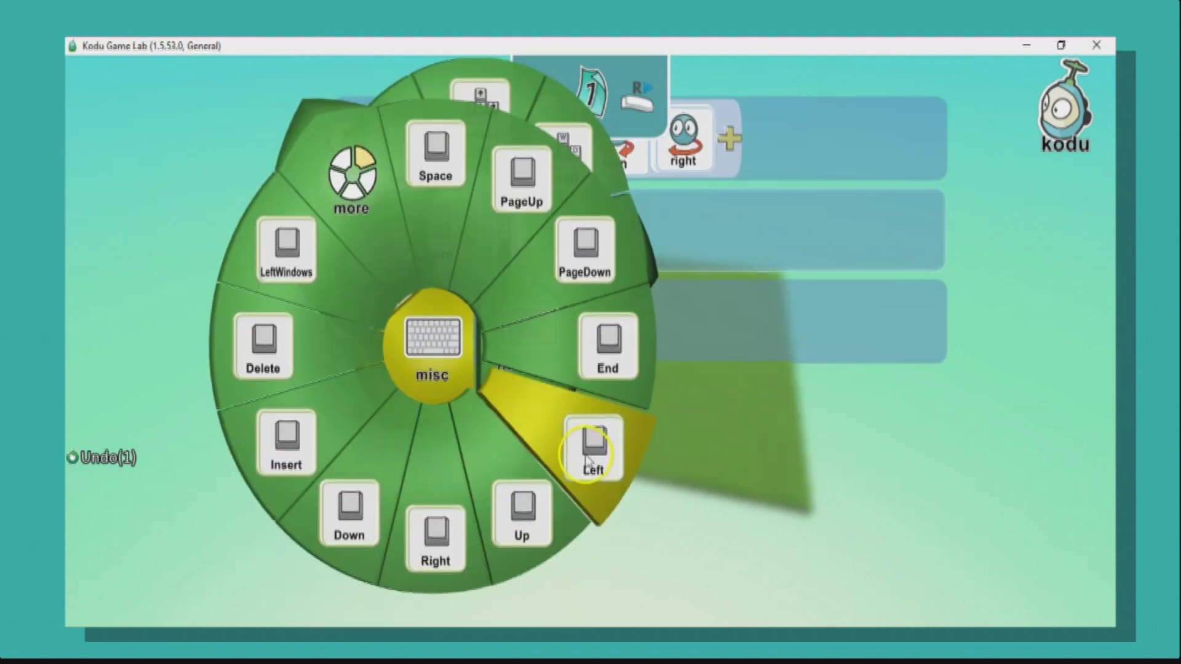
left_click(625, 384)
left_click(595, 320)
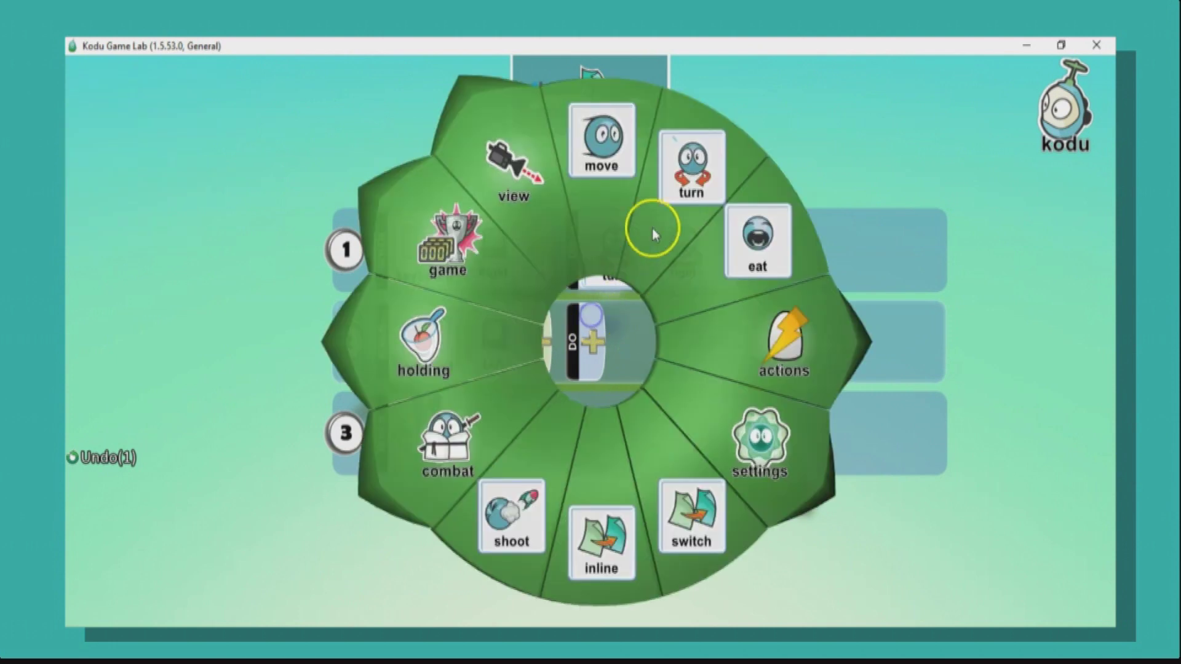
left_click(649, 318)
left_click(662, 342)
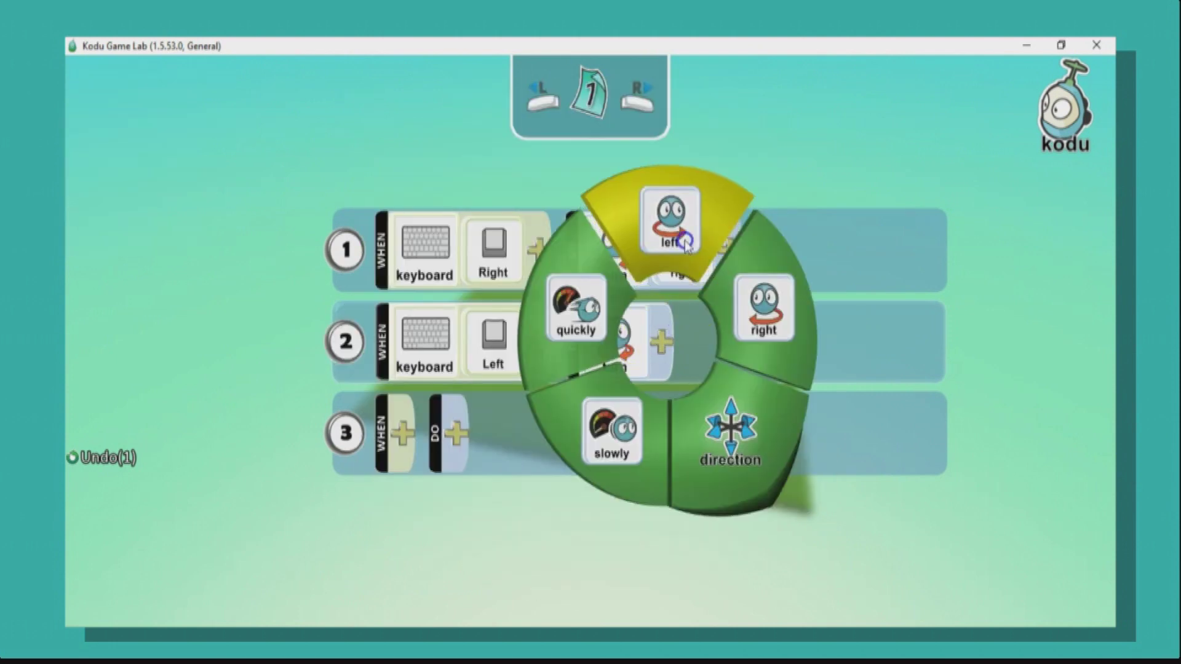
left_click(606, 401)
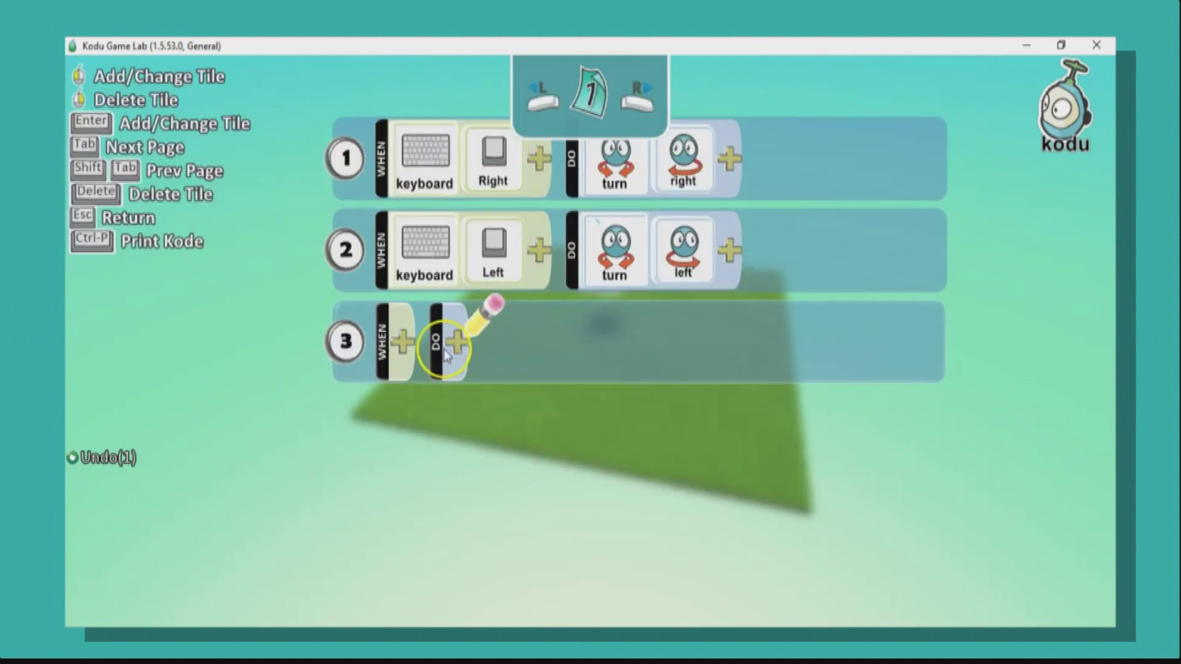
- Make rule 3 fire level-flying missiles whenever the Space key is pressed
left_click(404, 350)
left_click(474, 185)
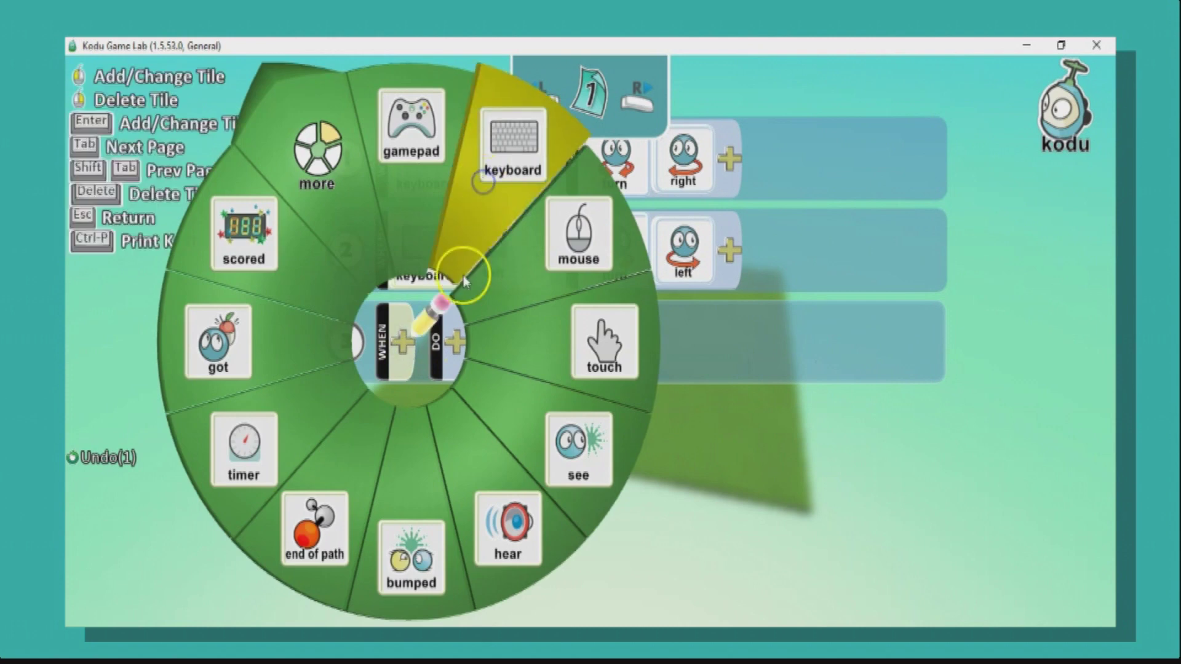
left_click(480, 350)
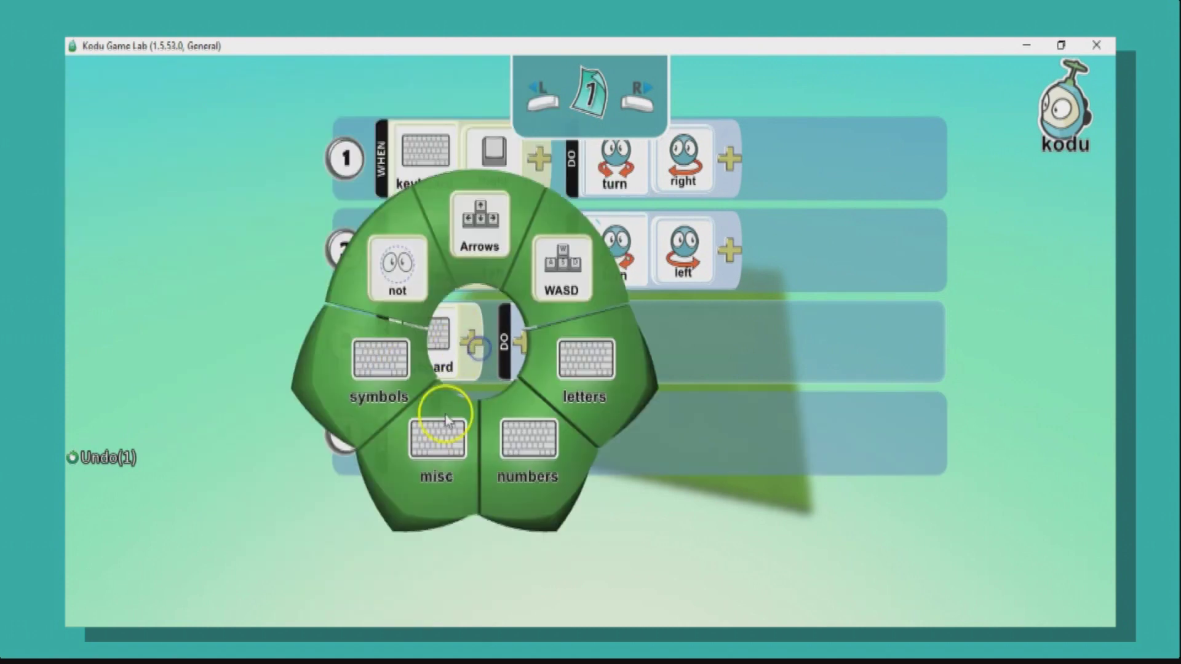
left_click(423, 469)
left_click(440, 161)
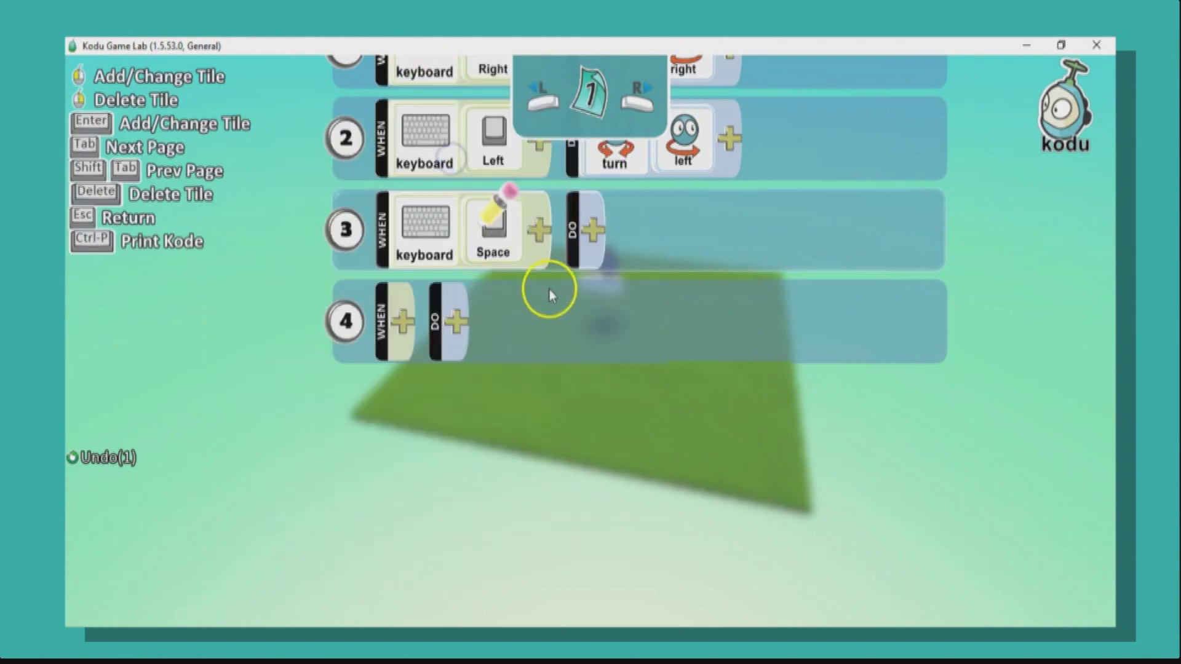
left_click(596, 337)
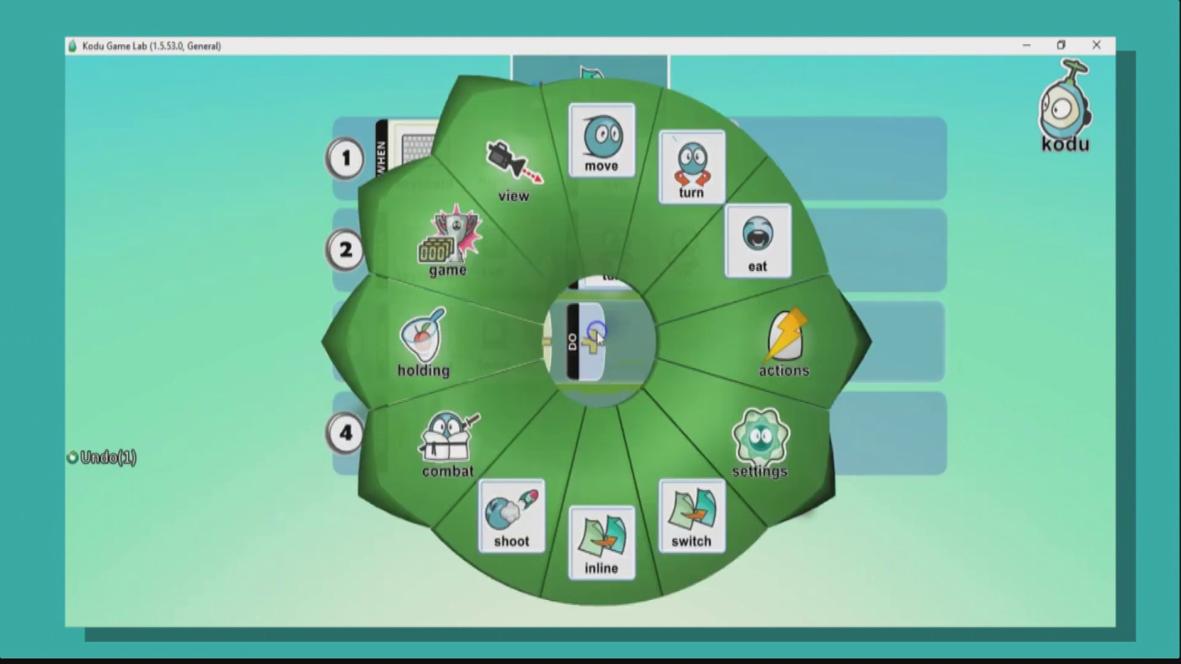
left_click(530, 457)
left_click(659, 342)
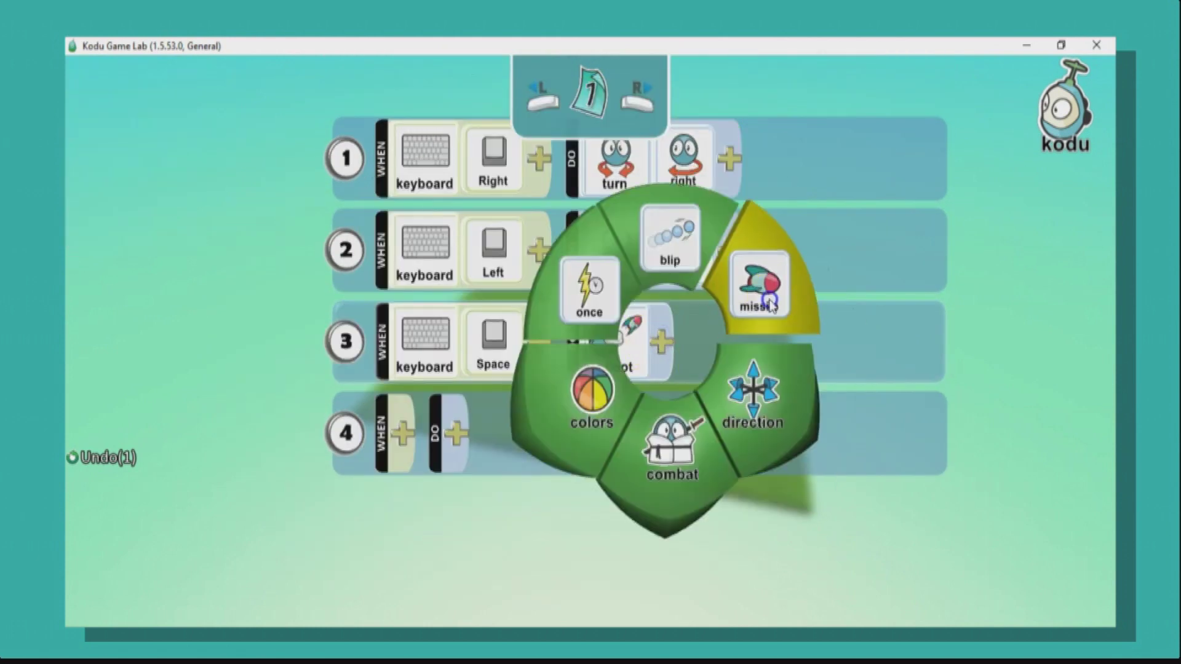
left_click(750, 289)
left_click(808, 306)
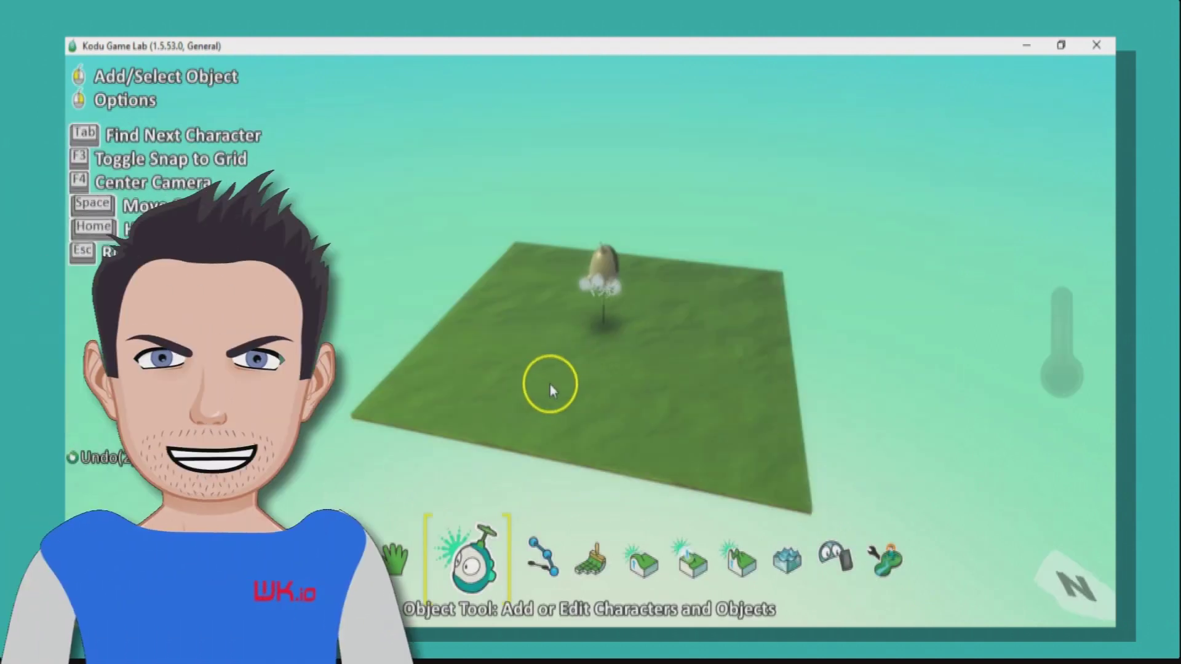
- Test-run the game briefly, then open the Kodu character's Change Settings
key("Escape")
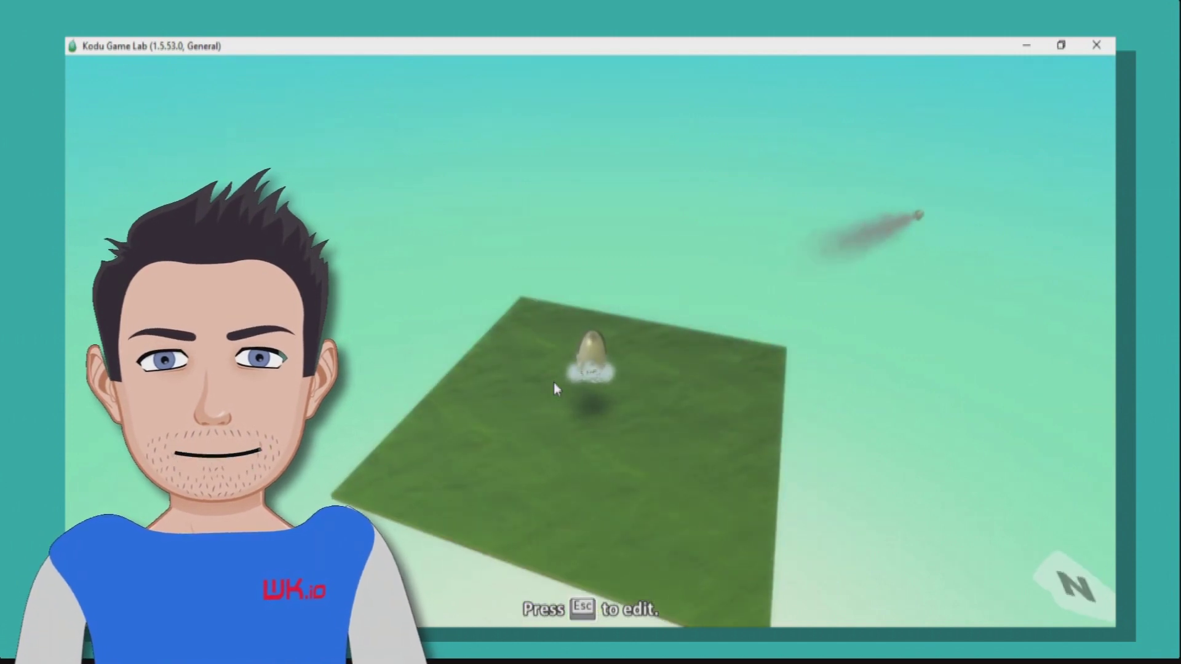
key("Escape")
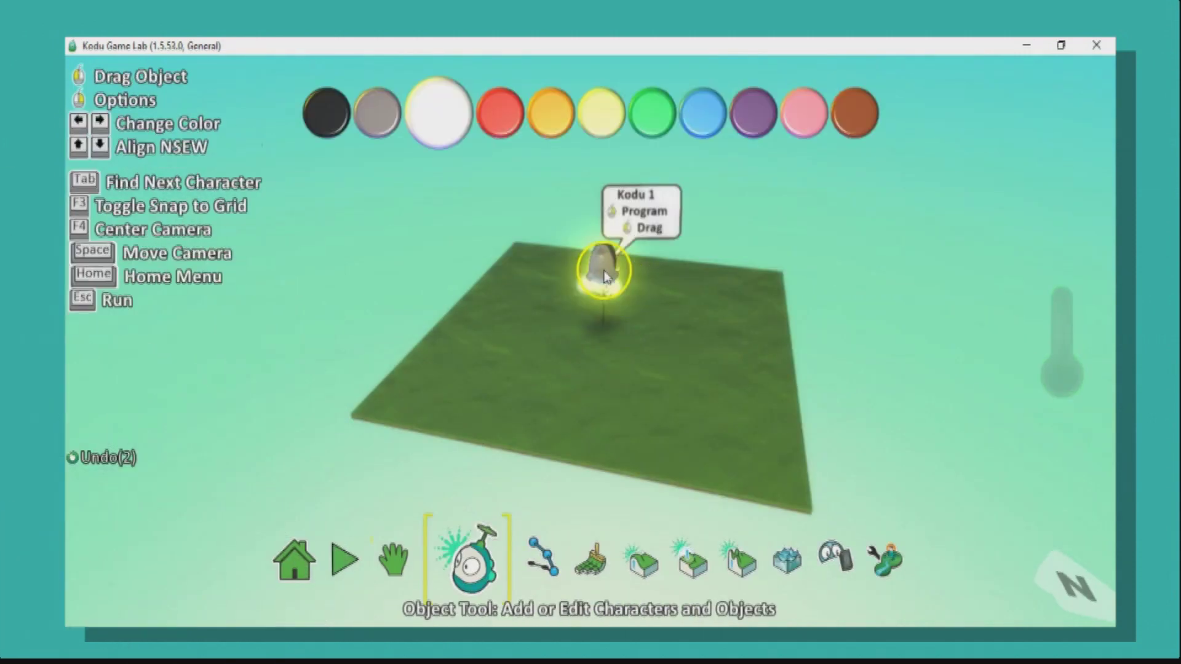
right_click(606, 278)
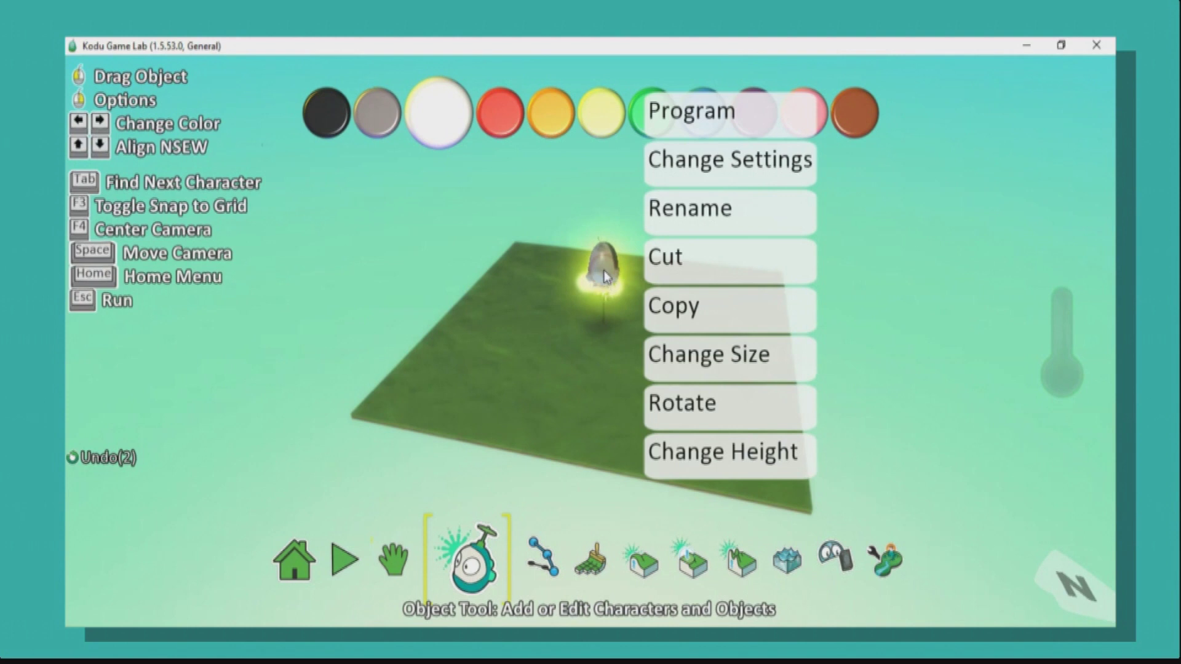
left_click(712, 171)
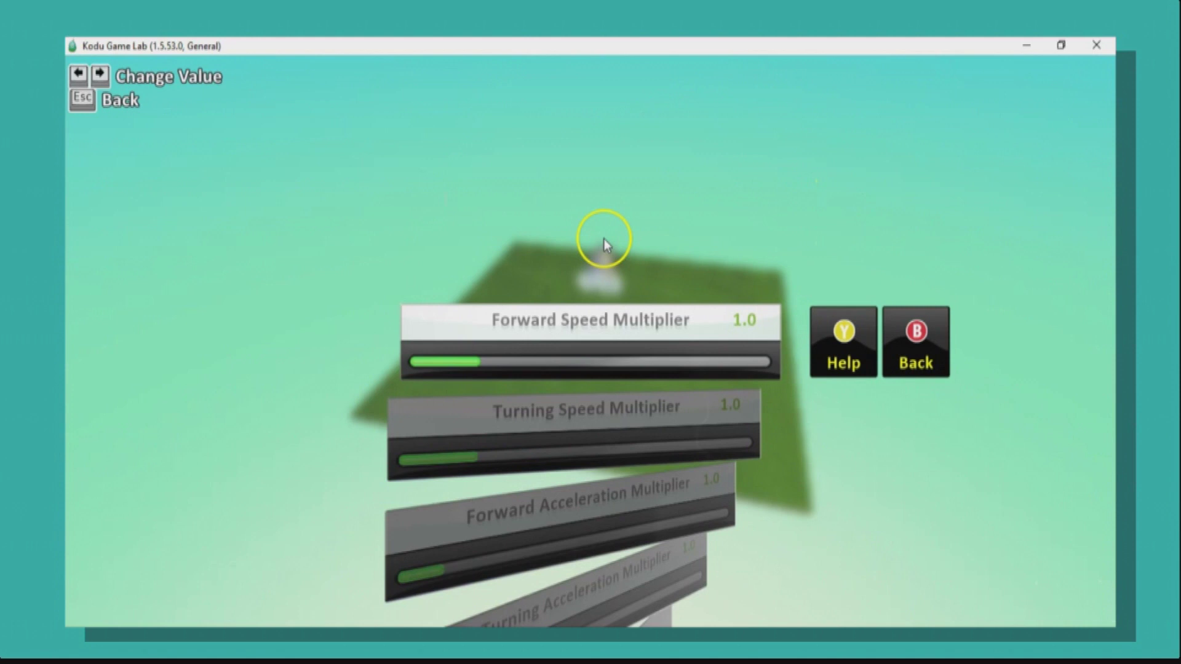
- Lower Kodu's missile reload time to 1.0 and raise missile speed toward 10
scroll(570, 332, "down", 1)
scroll(569, 332, "down", 5)
scroll(570, 333, "down", 3)
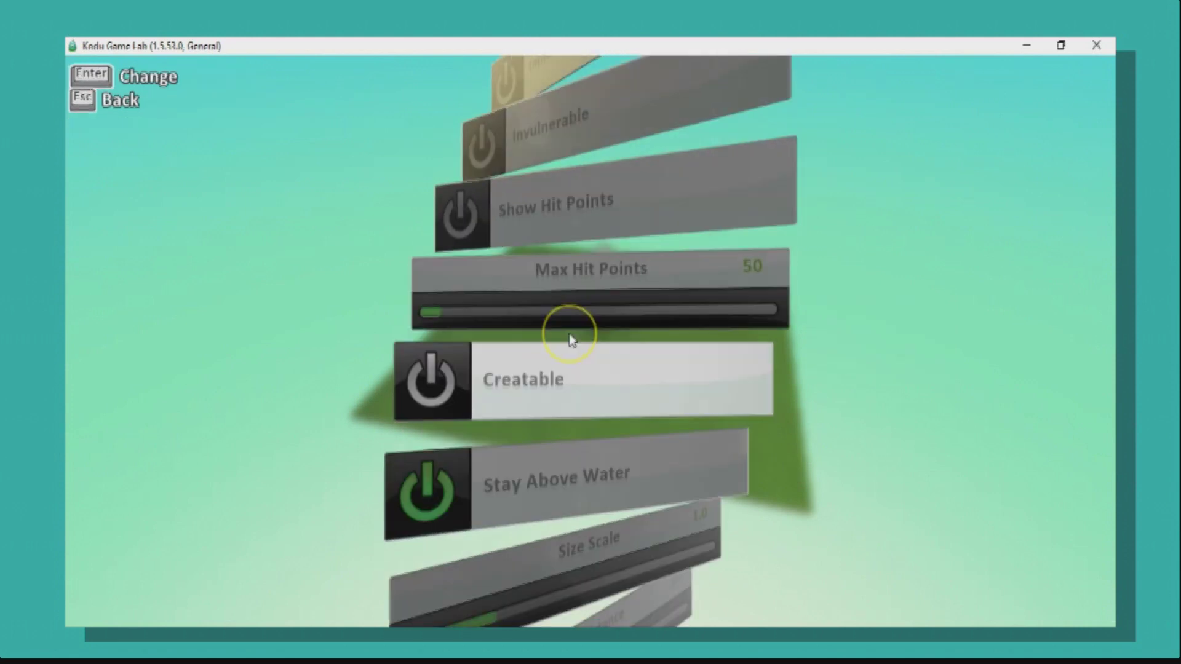
scroll(569, 332, "down", 4)
scroll(570, 336, "down", 5)
scroll(570, 335, "down", 3)
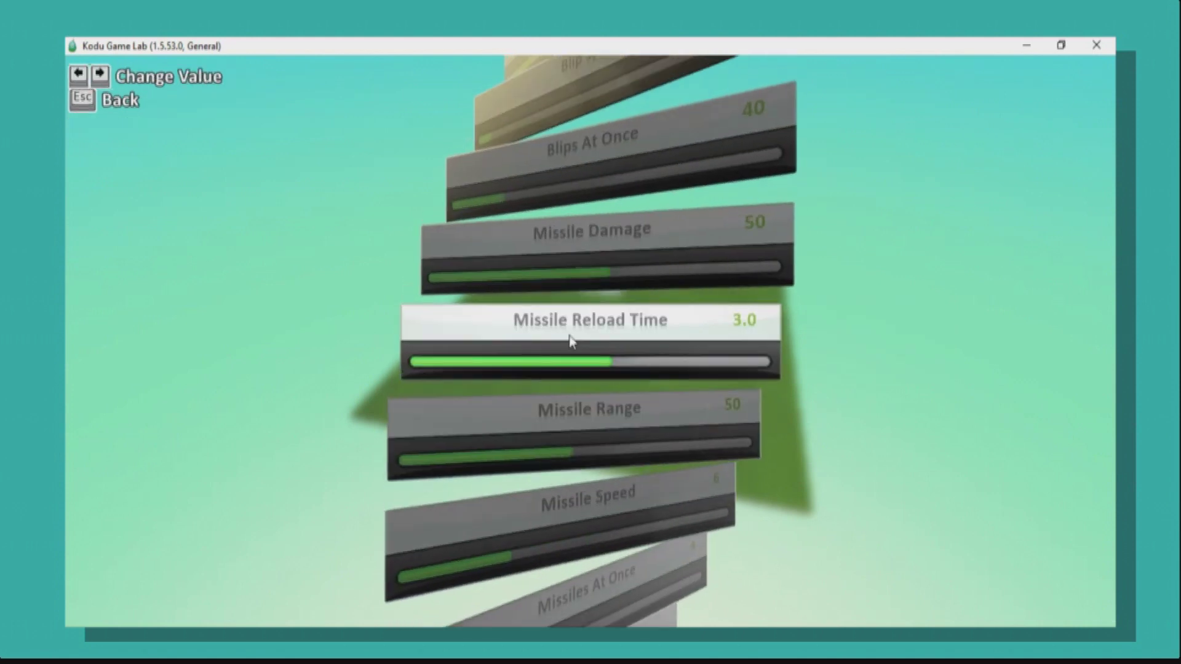
left_click(601, 328)
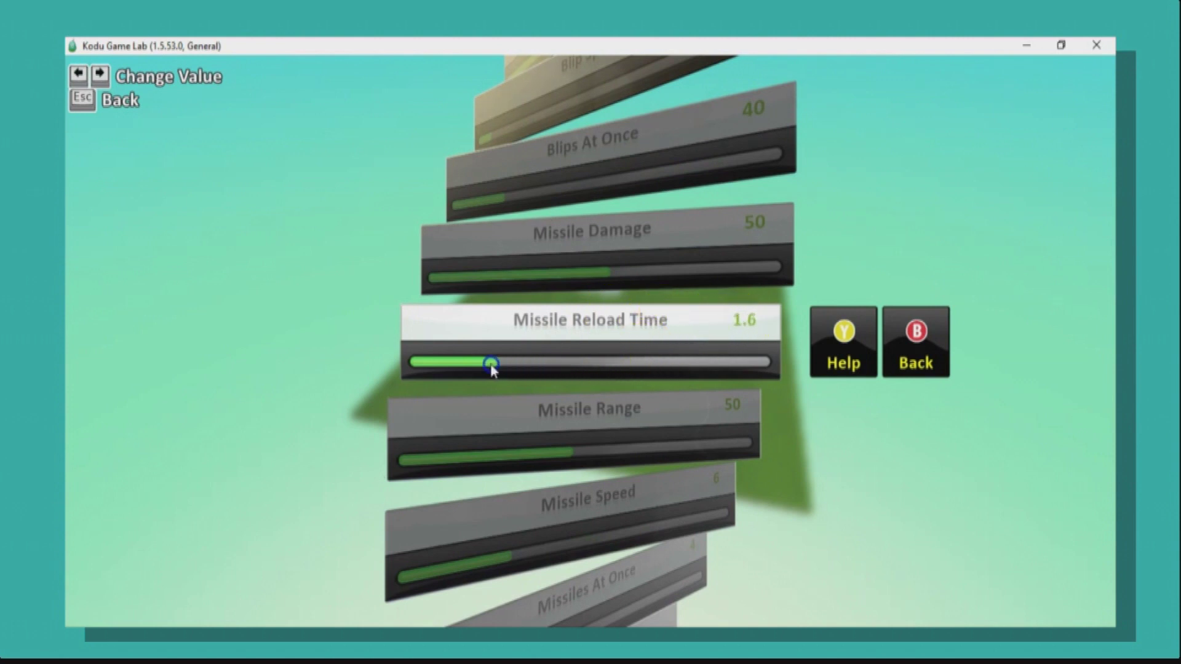
scroll(534, 371, "down", 1)
scroll(534, 372, "down", 1)
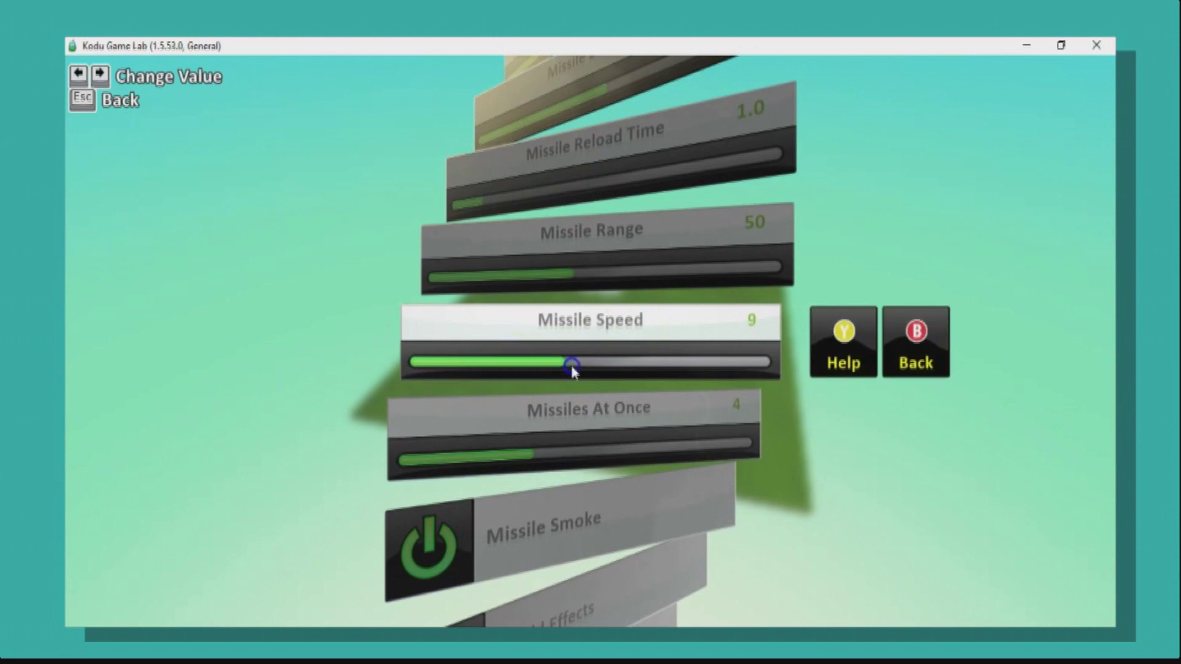
left_click_drag(566, 366, 601, 369)
- Close the settings, test-run the faster missile firing, then zoom out over the terrain
key("Escape")
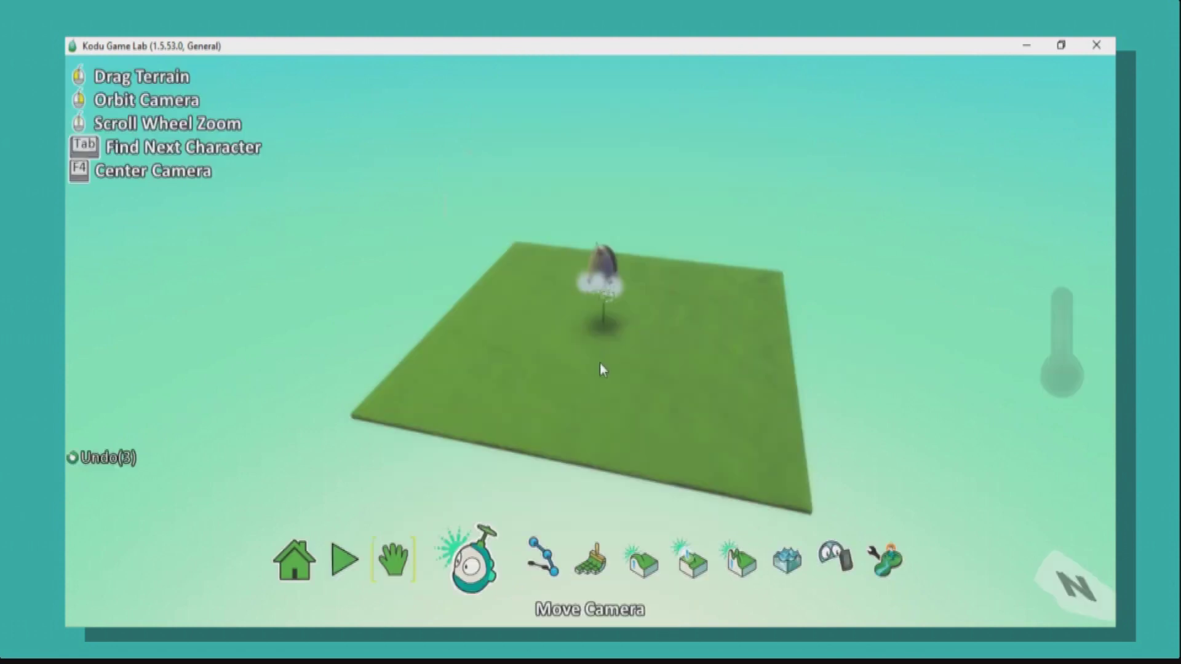
key("Escape")
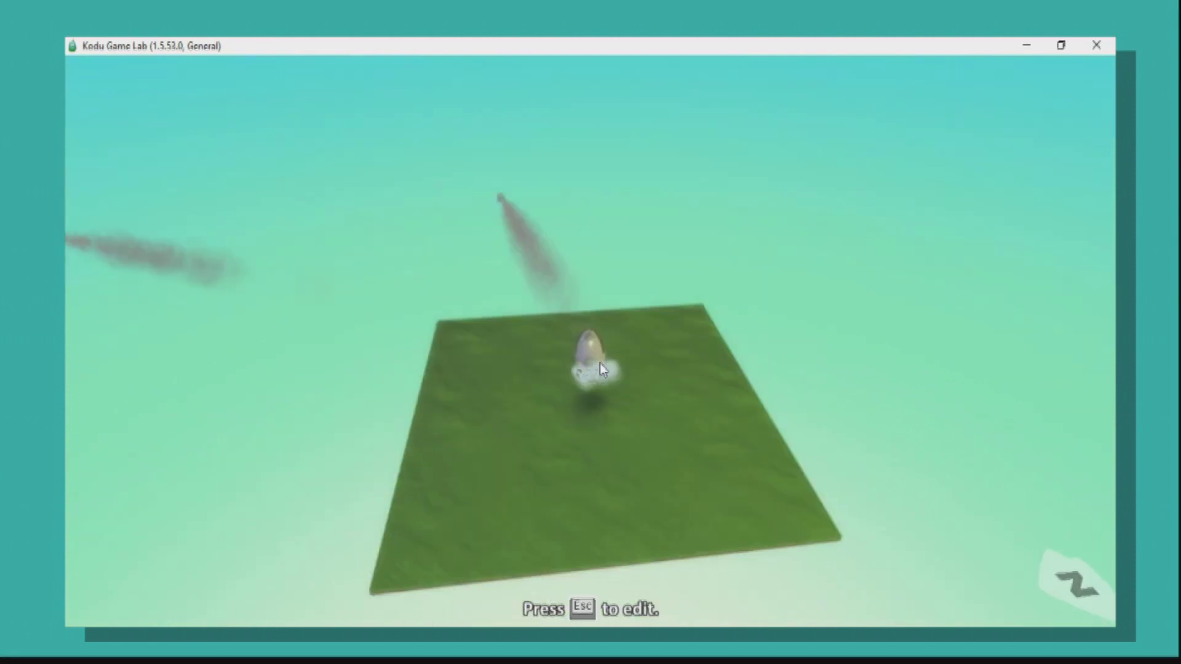
key("Escape")
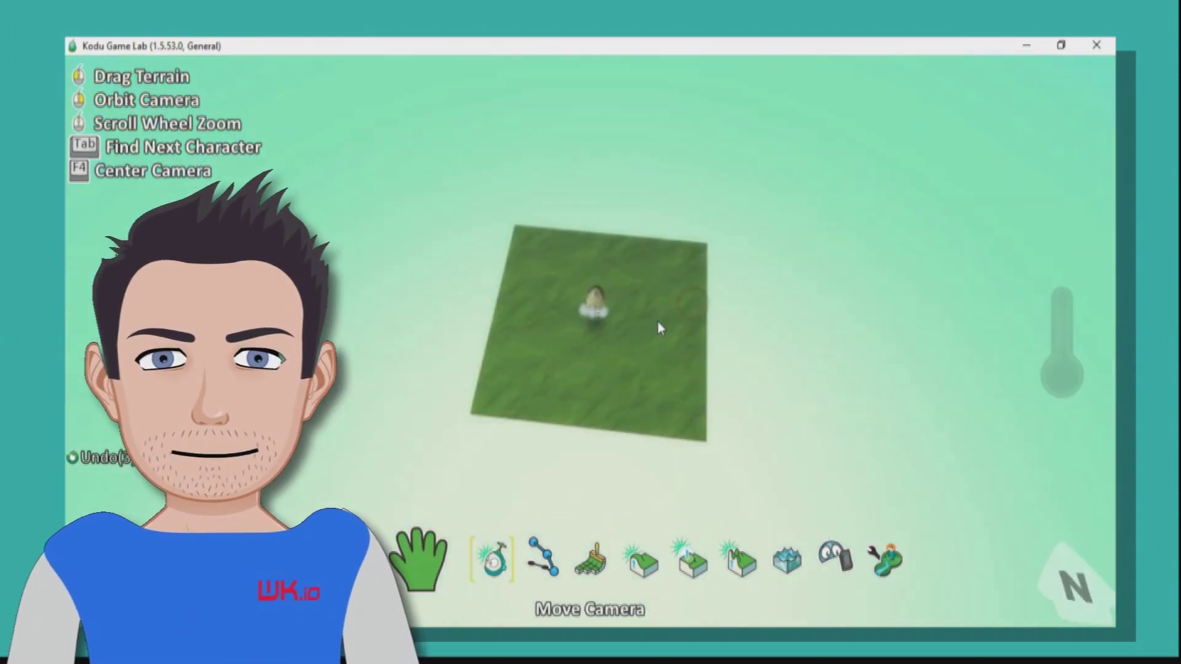
scroll(662, 341, "down", 2)
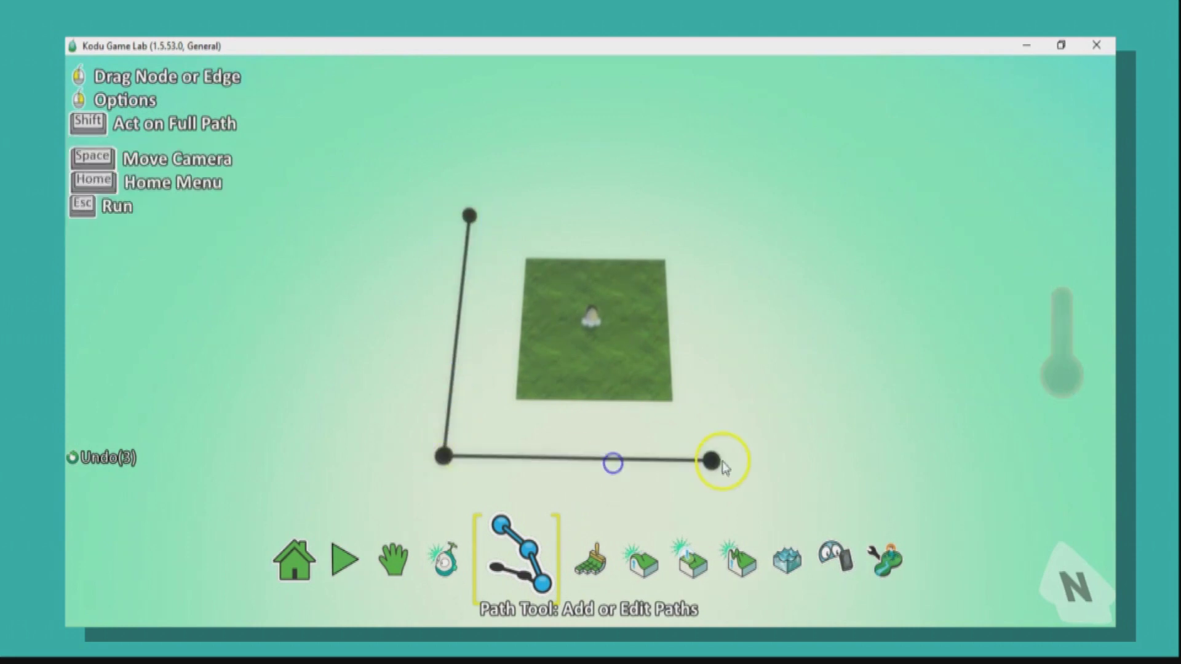
- Add corner nodes to close the square path around the grass, then orbit the view
left_click(733, 223)
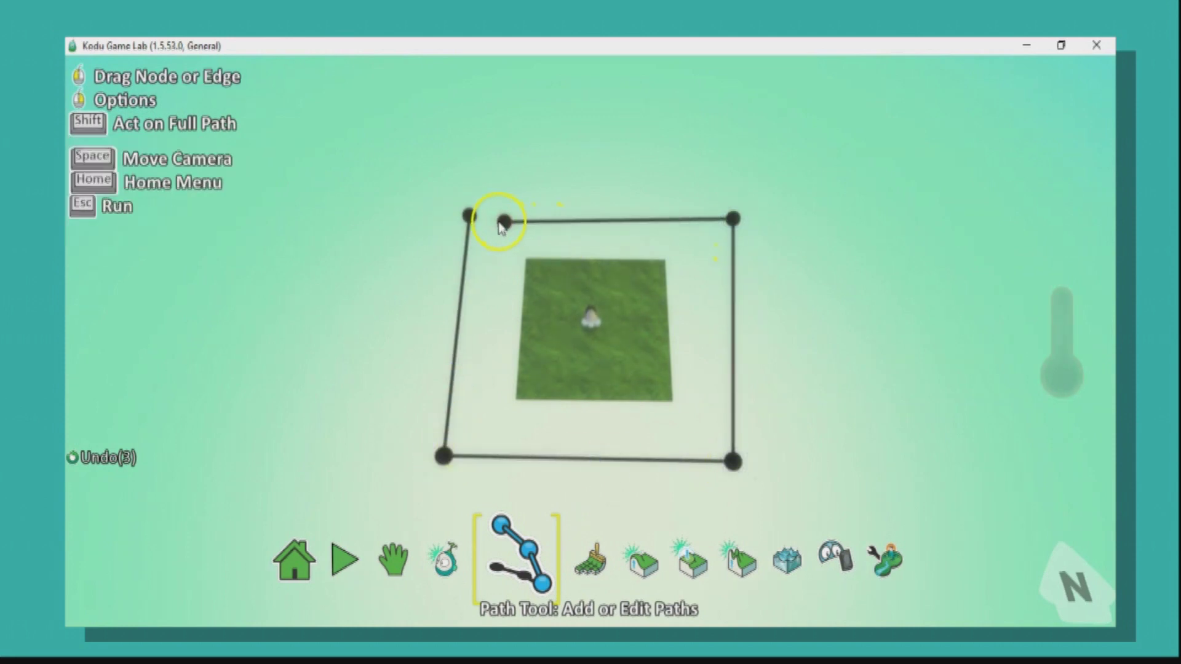
left_click(472, 220)
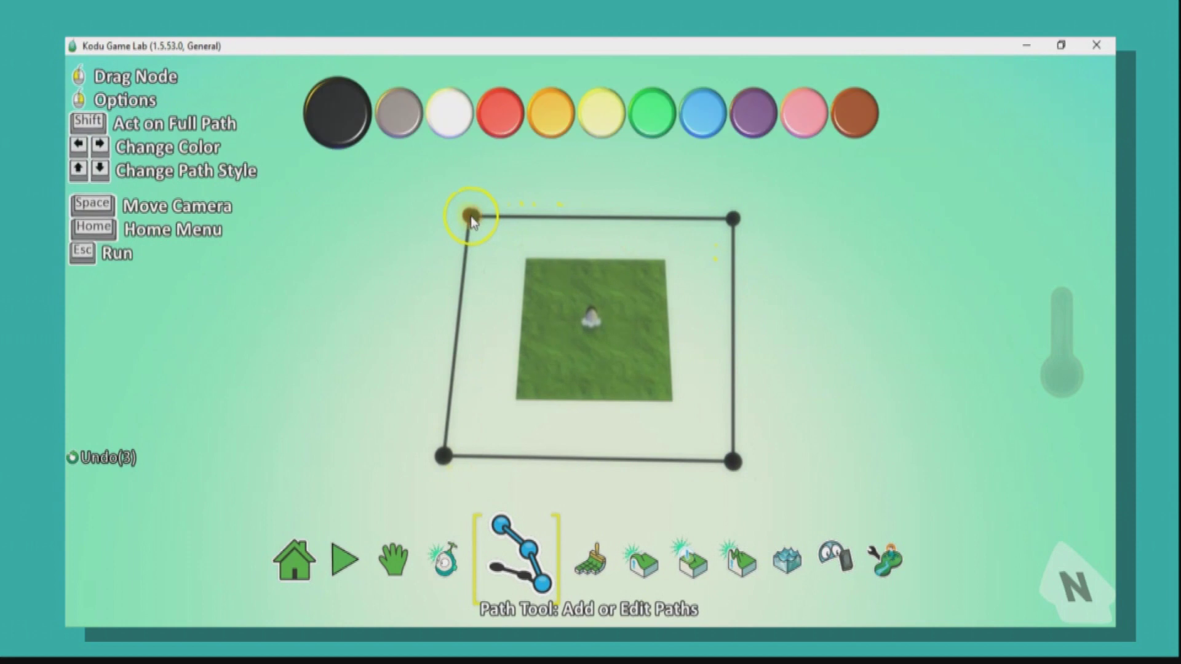
left_click(561, 232)
key("space")
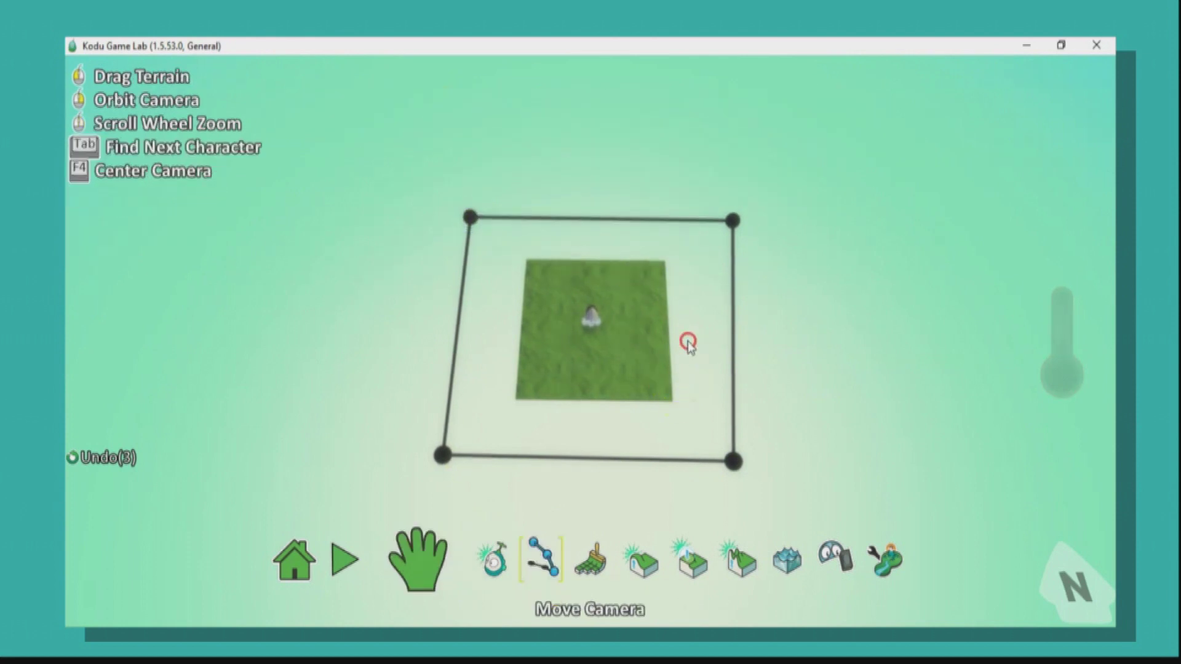
right_click_drag(682, 343, 721, 355)
- Add a blimp to the world and view it from the side
left_click(503, 567)
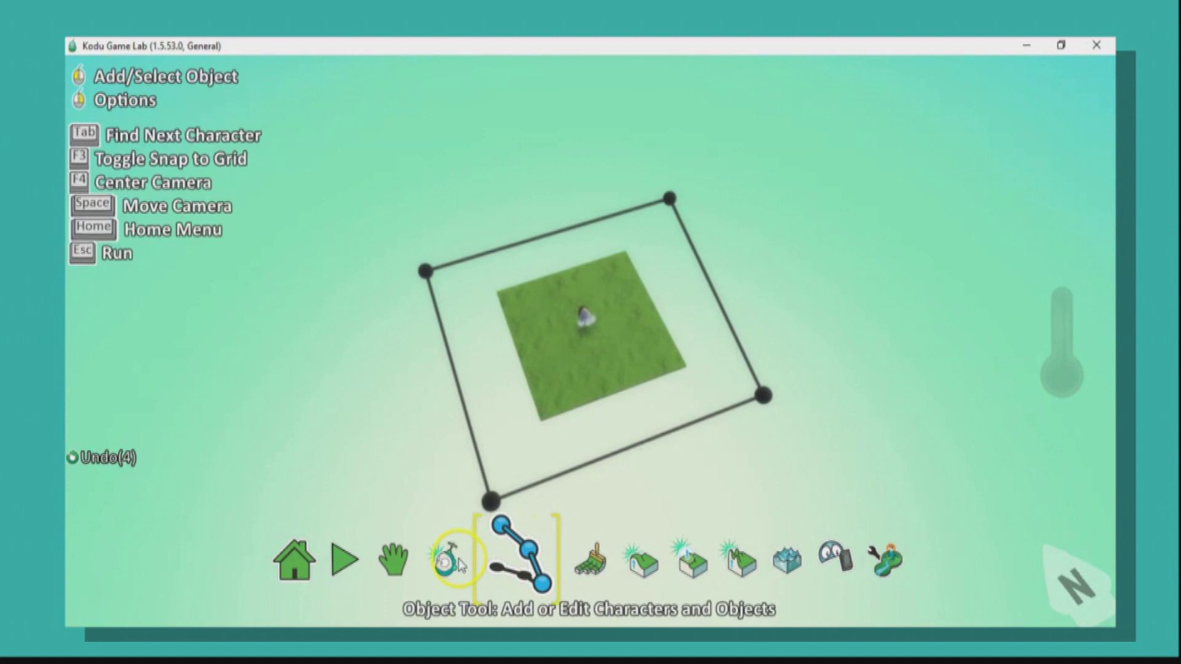
left_click(624, 335)
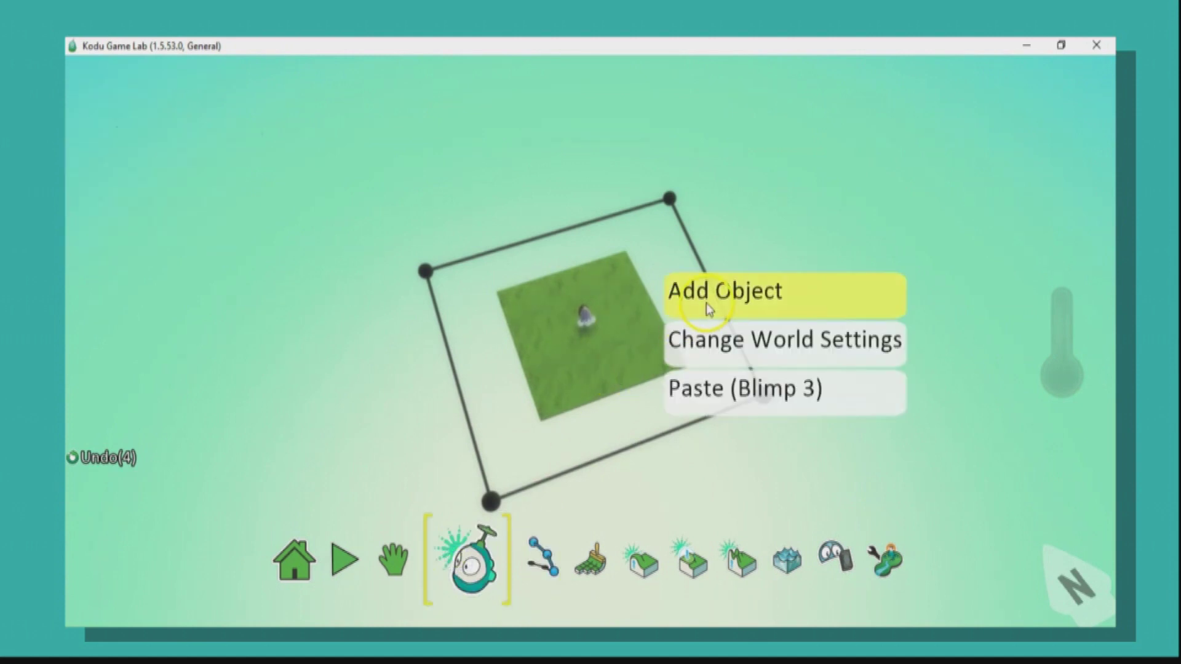
left_click(700, 307)
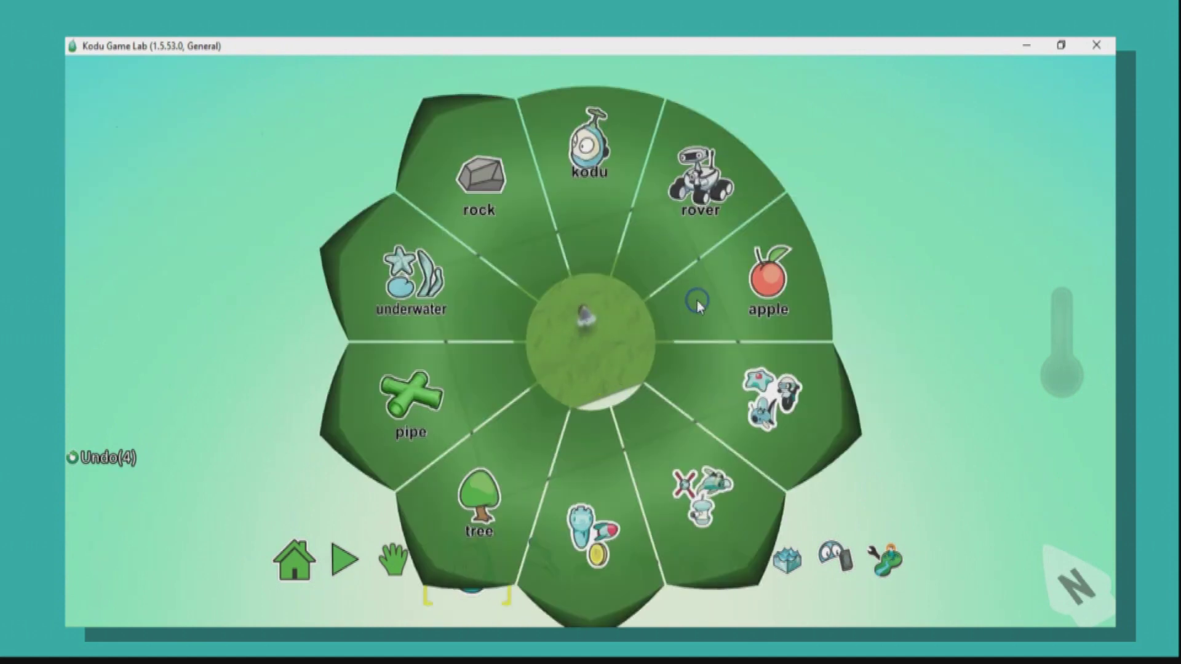
left_click(733, 396)
left_click(623, 314)
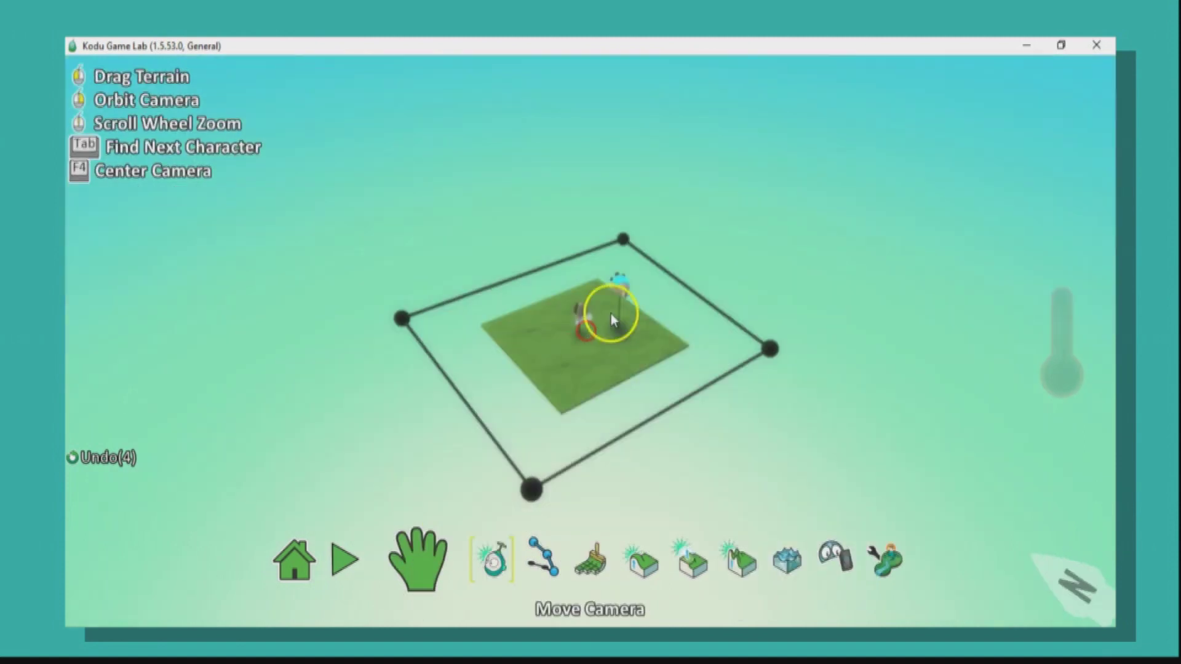
scroll(611, 314, "up", 5)
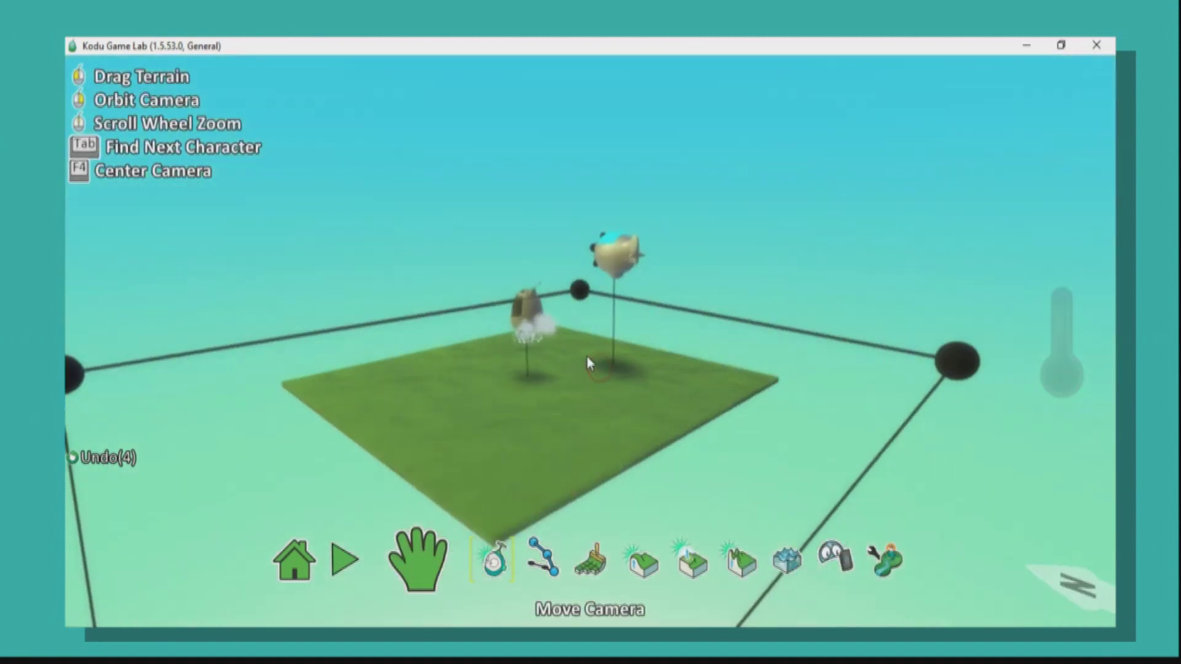
right_click_drag(587, 356, 619, 260)
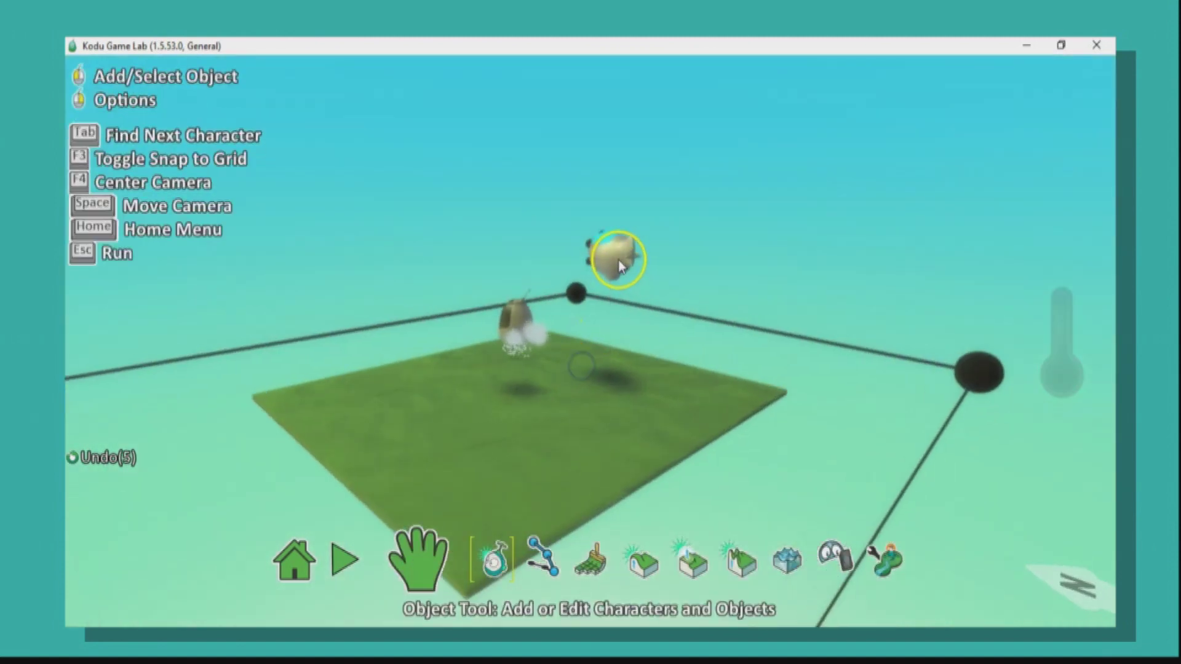
- Lower the blimp's height and move it out onto the square path
right_click(659, 335)
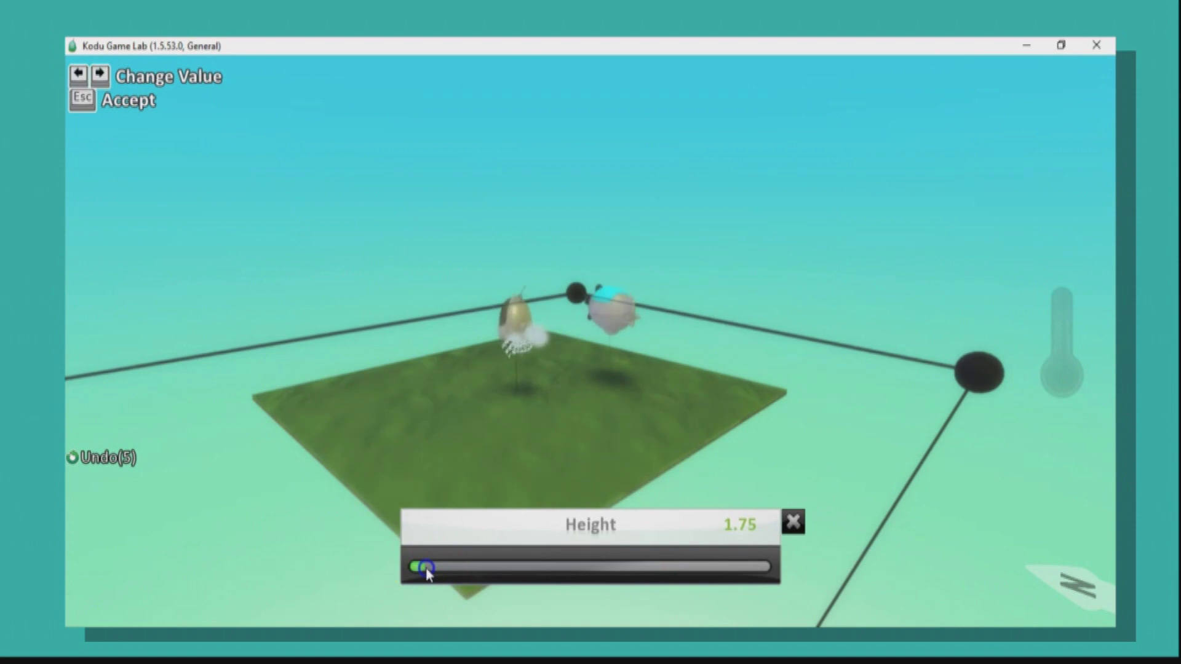
left_click_drag(426, 568, 422, 574)
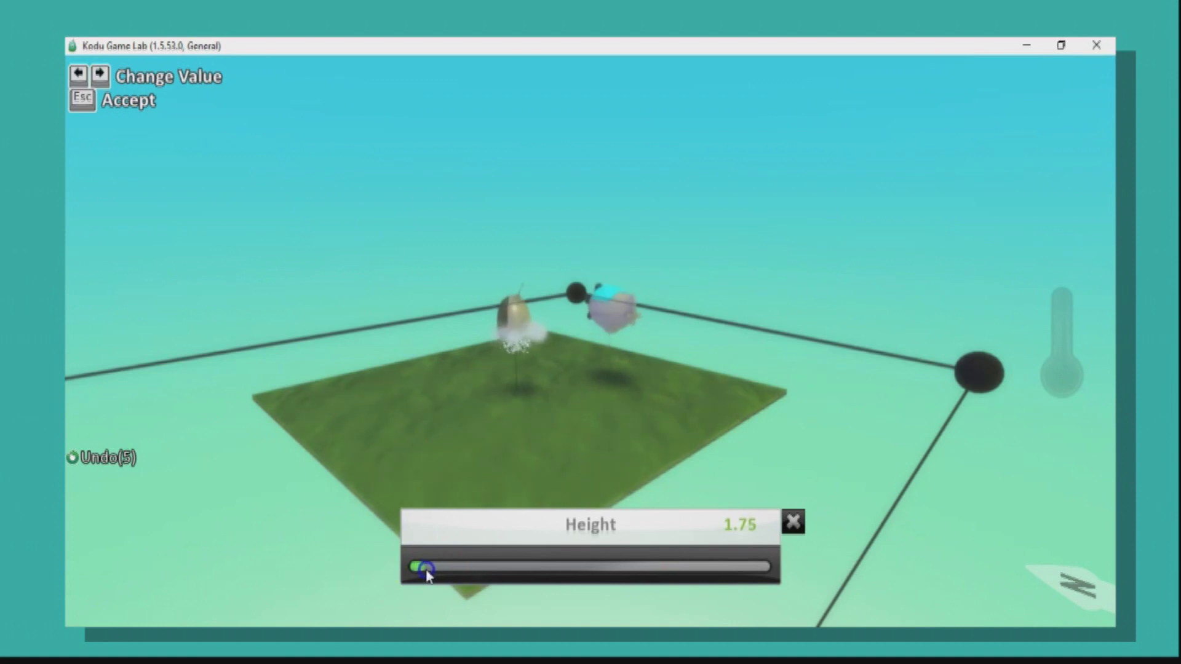
left_click(727, 394)
left_click_drag(618, 312, 739, 308)
key("space")
scroll(707, 332, "down", 3)
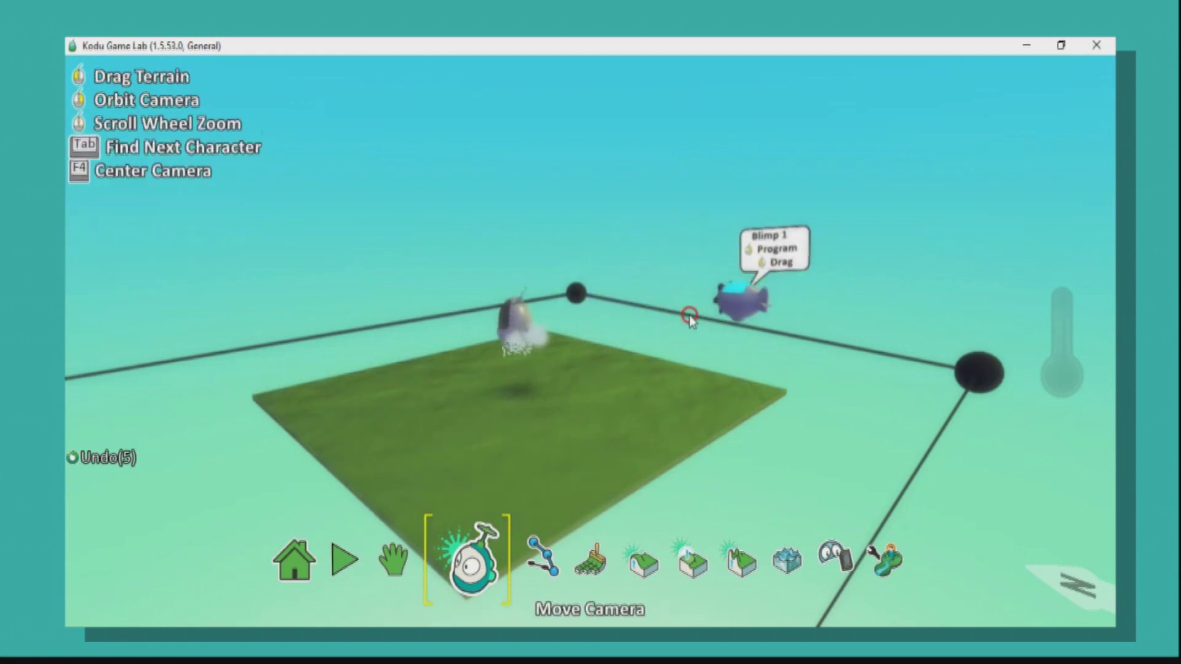
scroll(697, 341, "down", 3)
scroll(695, 385, "down", 3)
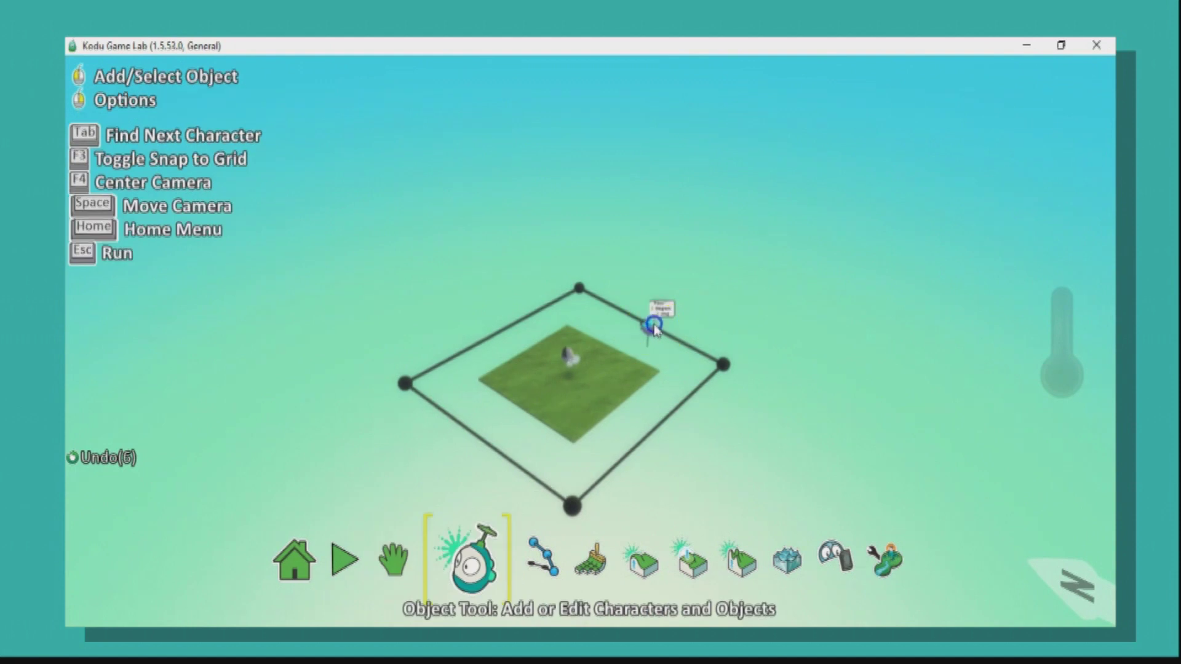
- Give the blimp a rule to move quickly on the path, then close its program
left_click_drag(660, 330, 655, 319)
right_click(656, 318)
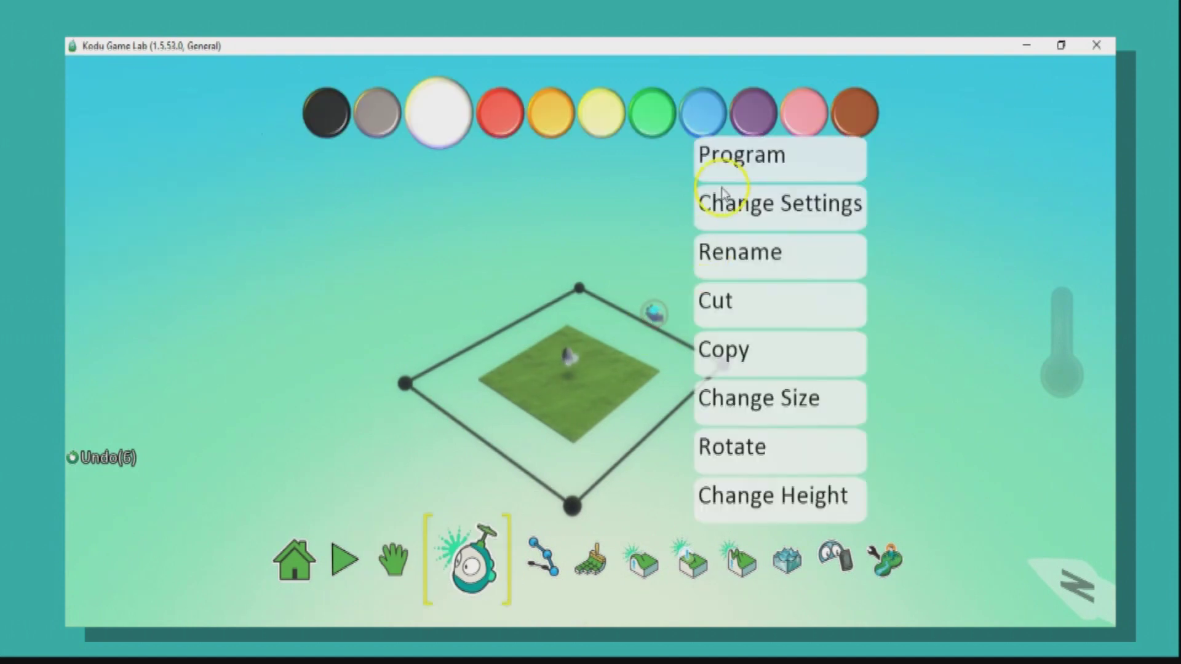
left_click(726, 155)
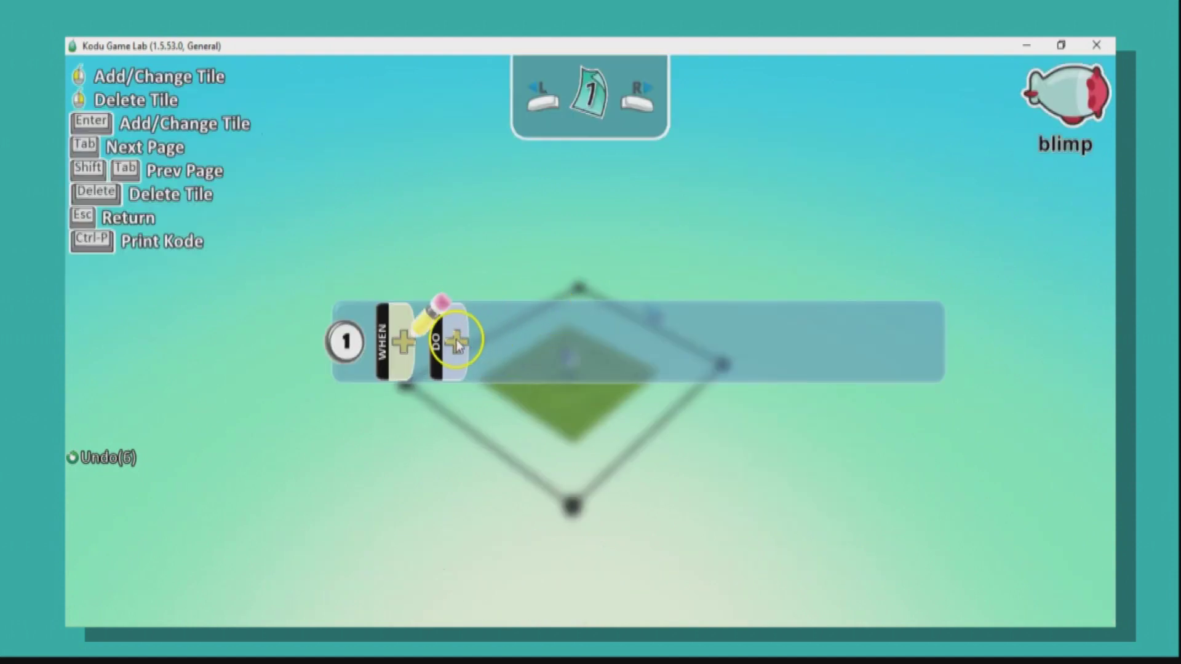
left_click(455, 342)
left_click(511, 339)
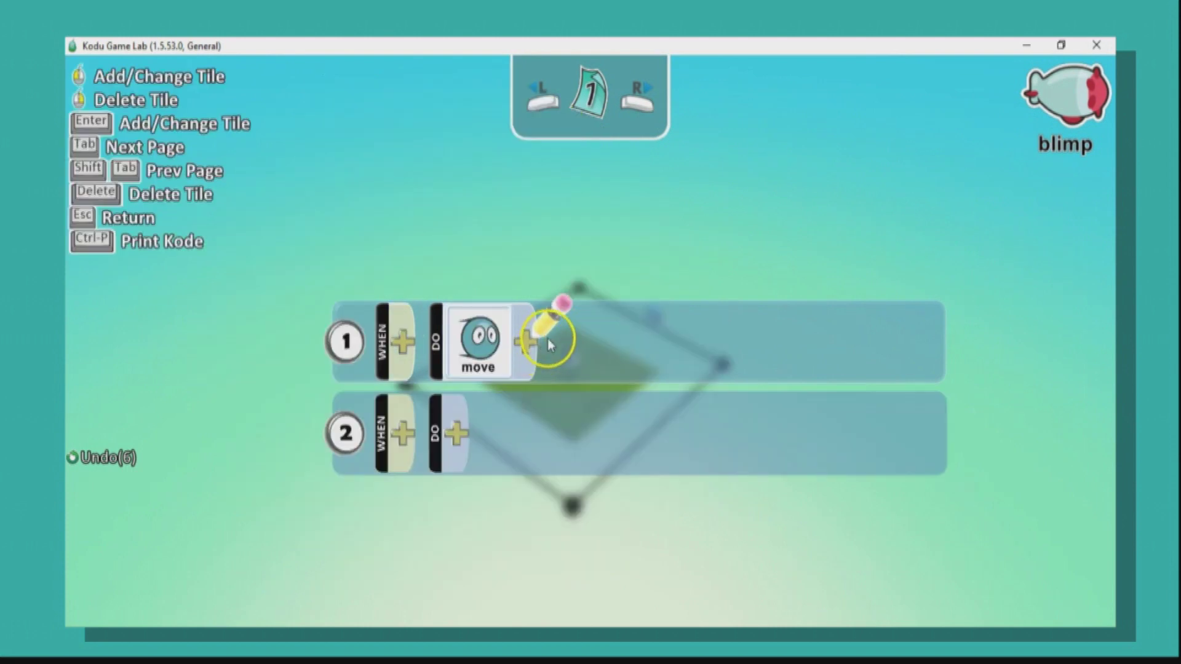
left_click(606, 319)
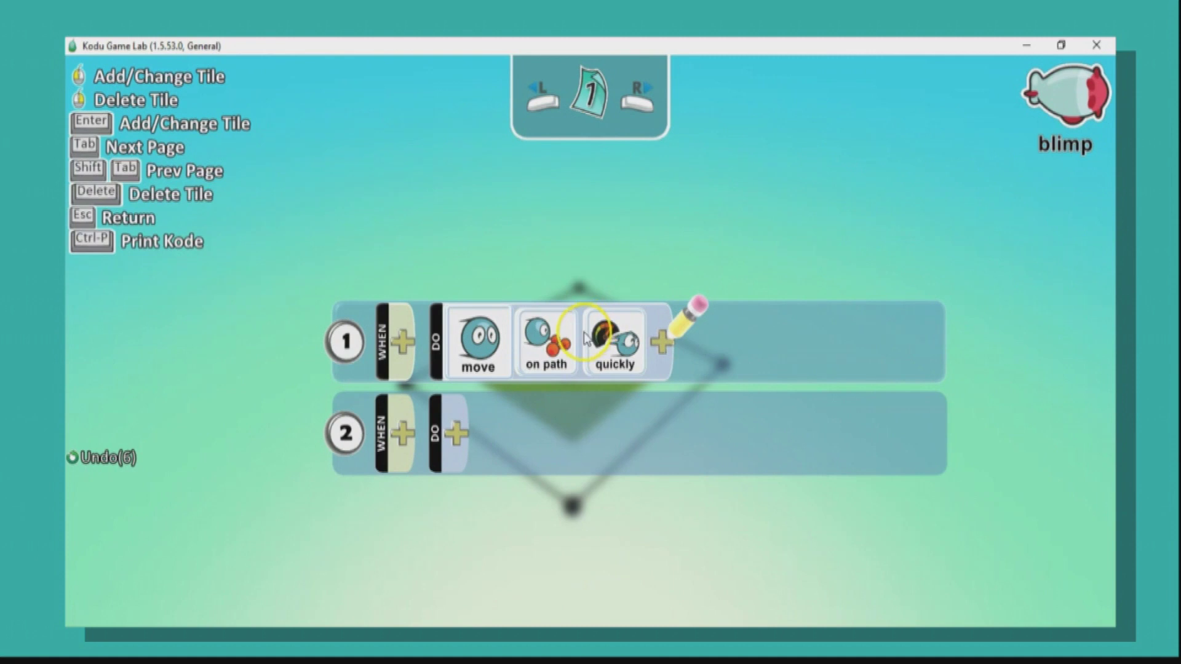
key("Escape")
- Run the world with F5 to watch the blimp circle, then stop the test
key("F5")
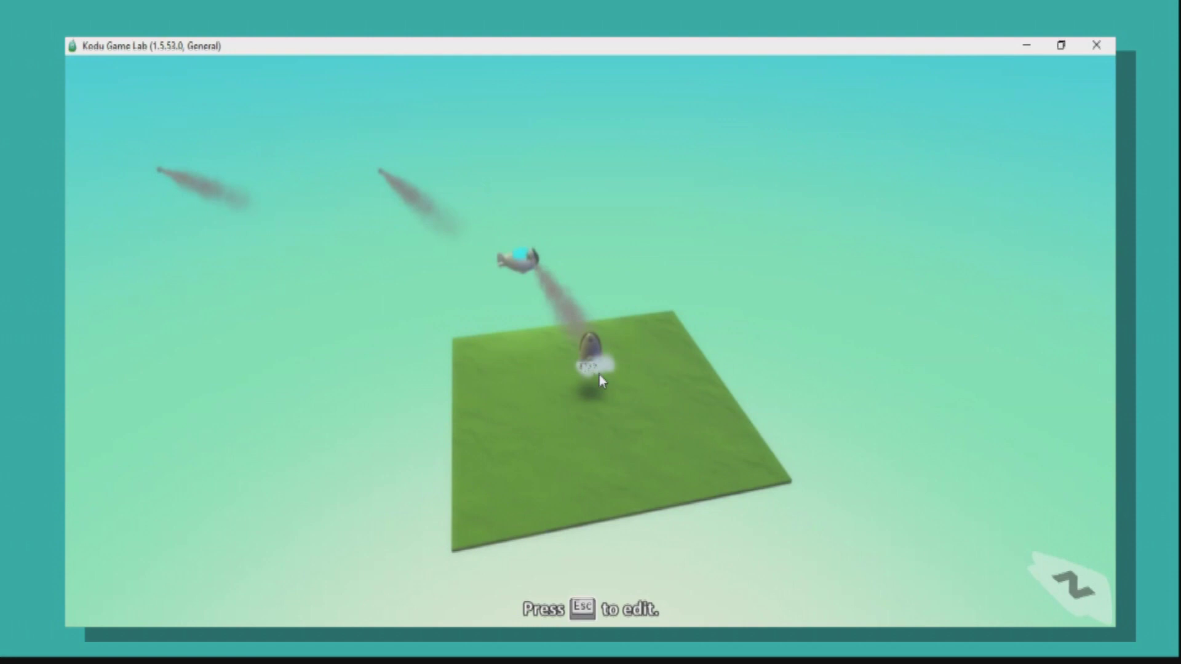
key("Escape")
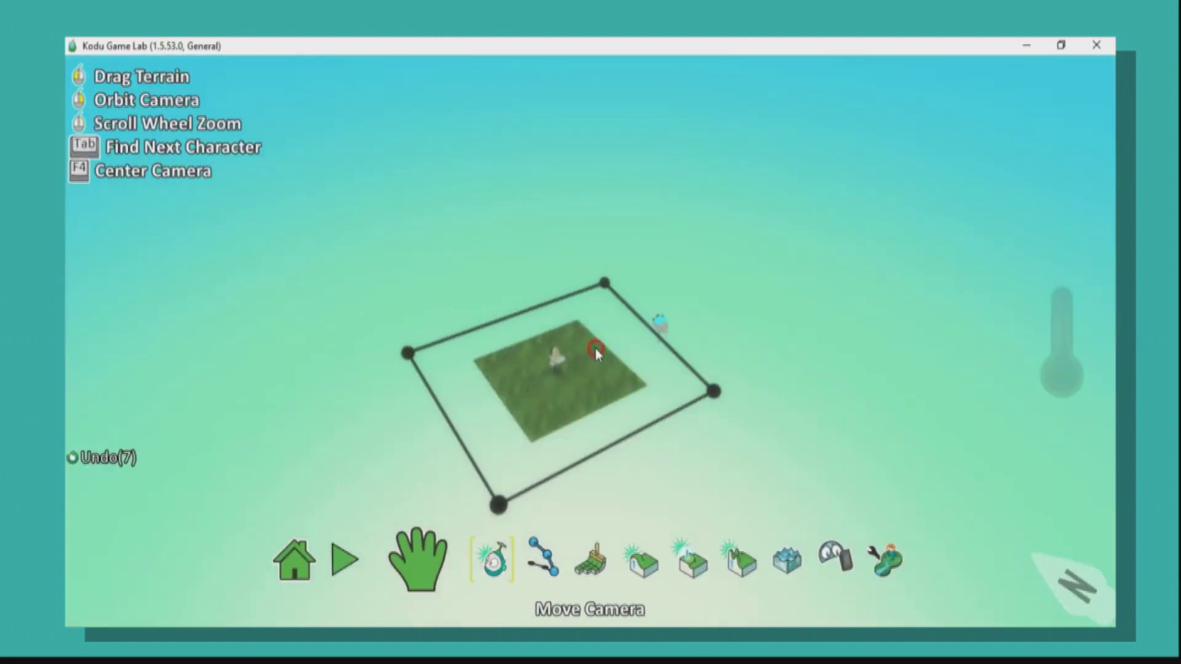
- Copy the programmed blimp and paste three copies along the square path, making four blimps
right_click(727, 328)
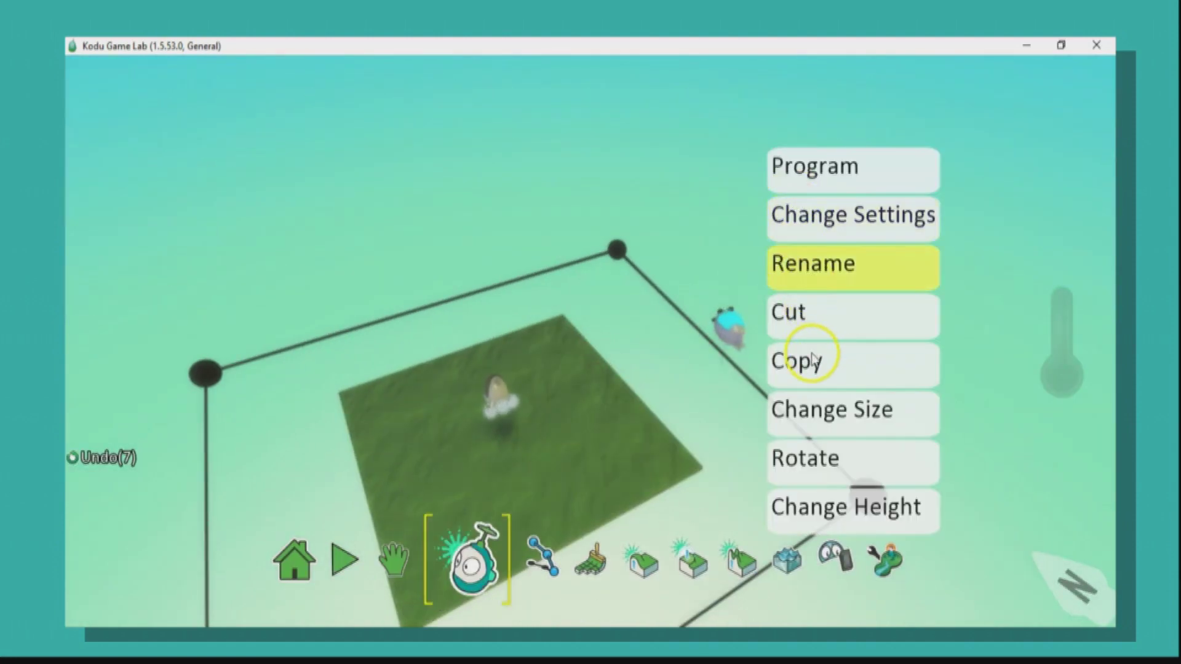
right_click(445, 301)
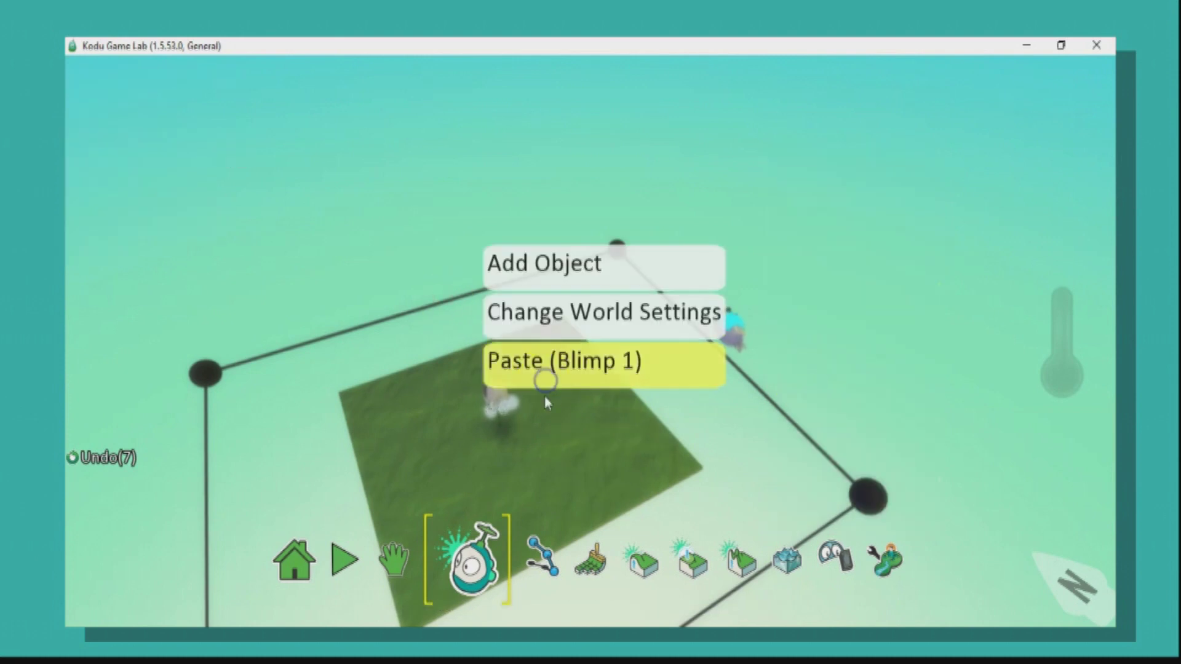
left_click(544, 400)
scroll(544, 400, "down", 3)
right_click(480, 435)
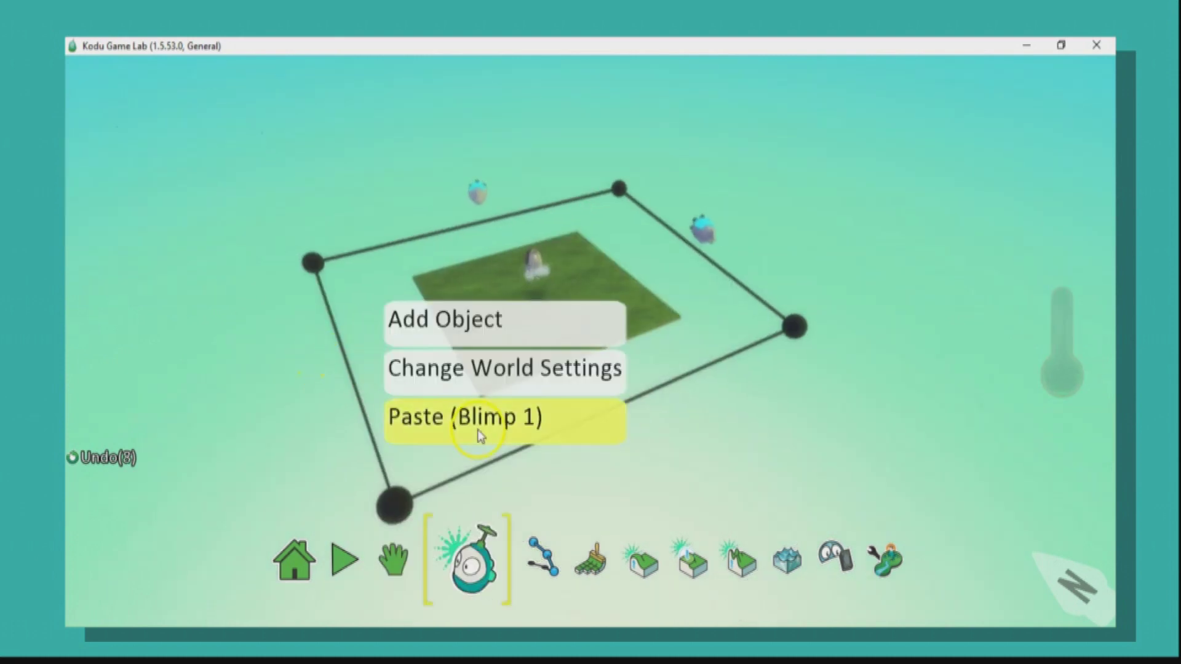
left_click(480, 435)
right_click(594, 416)
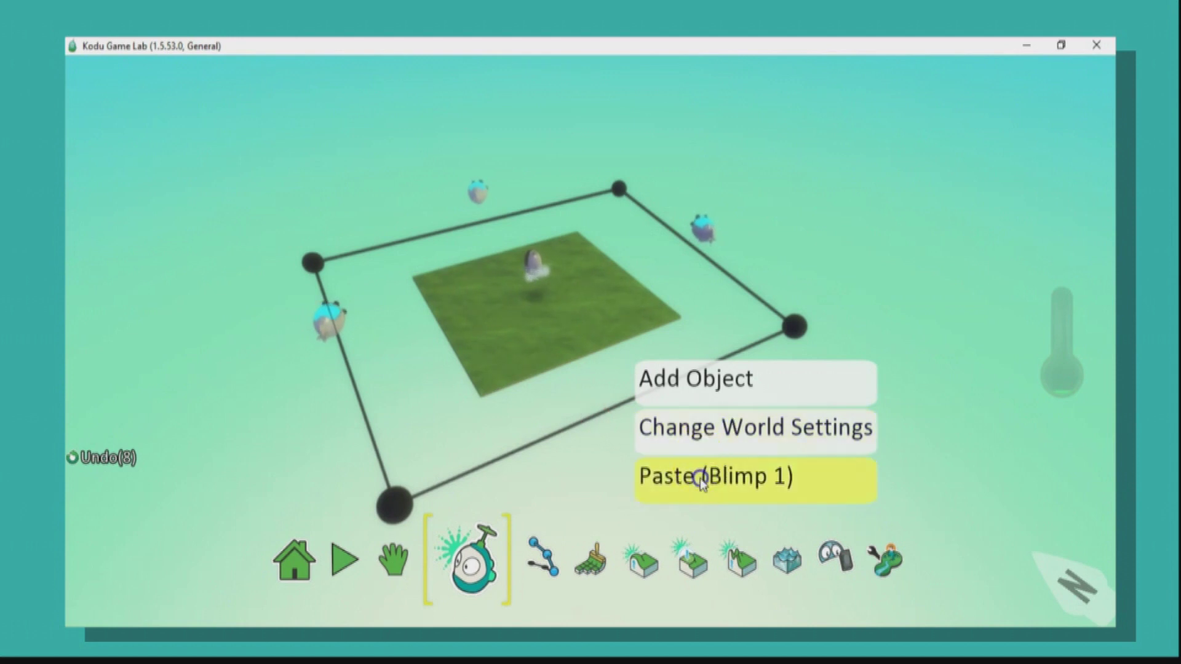
left_click(664, 478)
right_click_drag(628, 358, 577, 305)
scroll(582, 307, "up", 2)
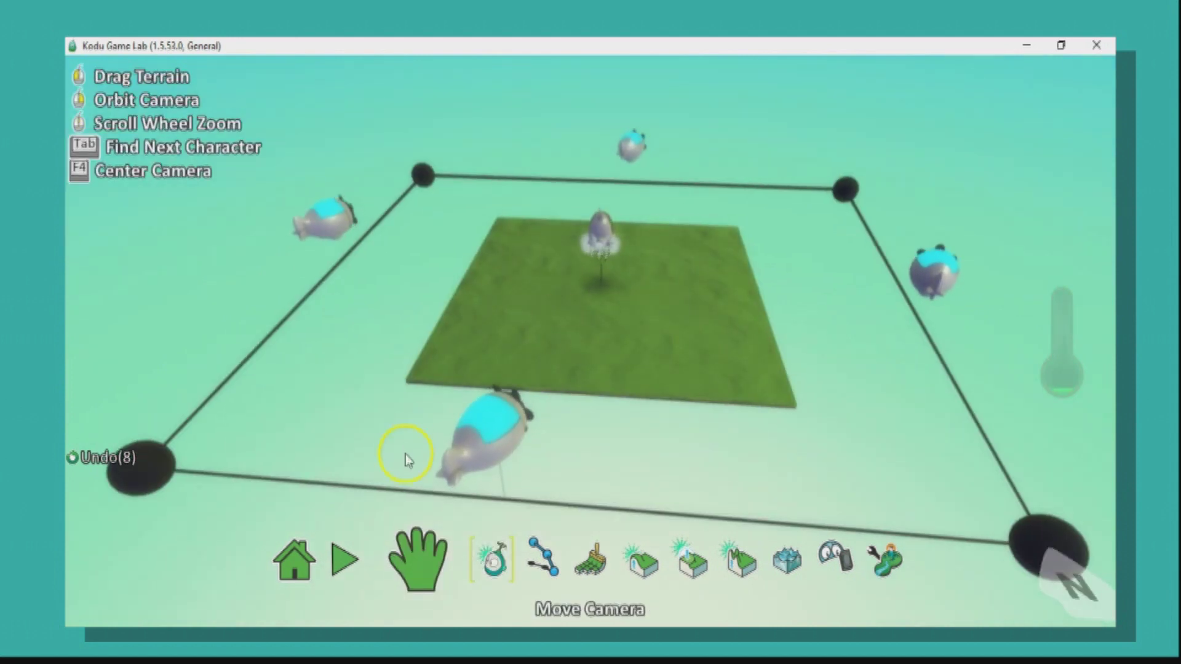
- Play the world to watch the four blimps circle Kodu's grass patch
left_click(384, 462)
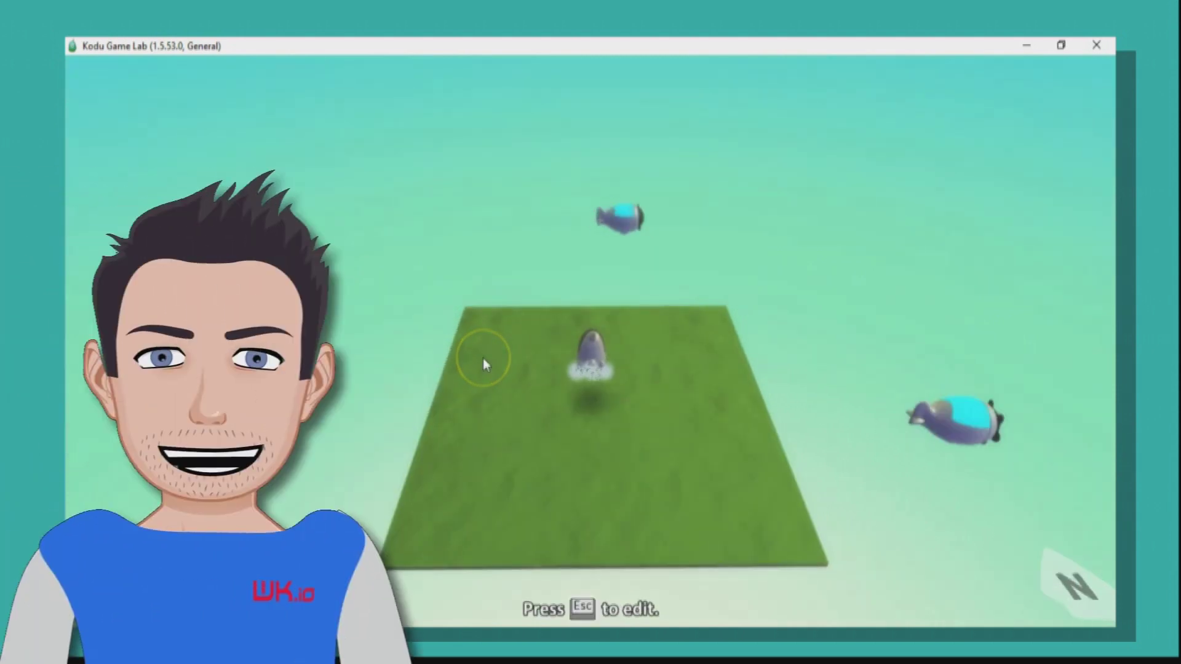